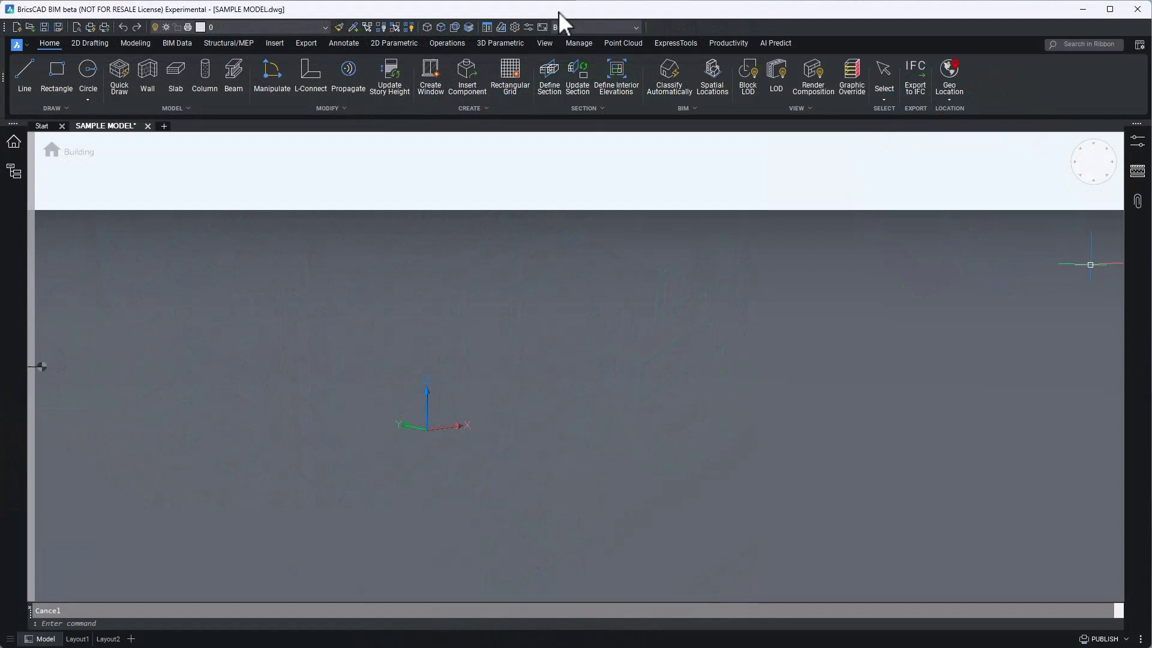
Check the IFC export's available file formats, which include IFC4X3
{"action": "left_click", "coordinate": [914, 84]}
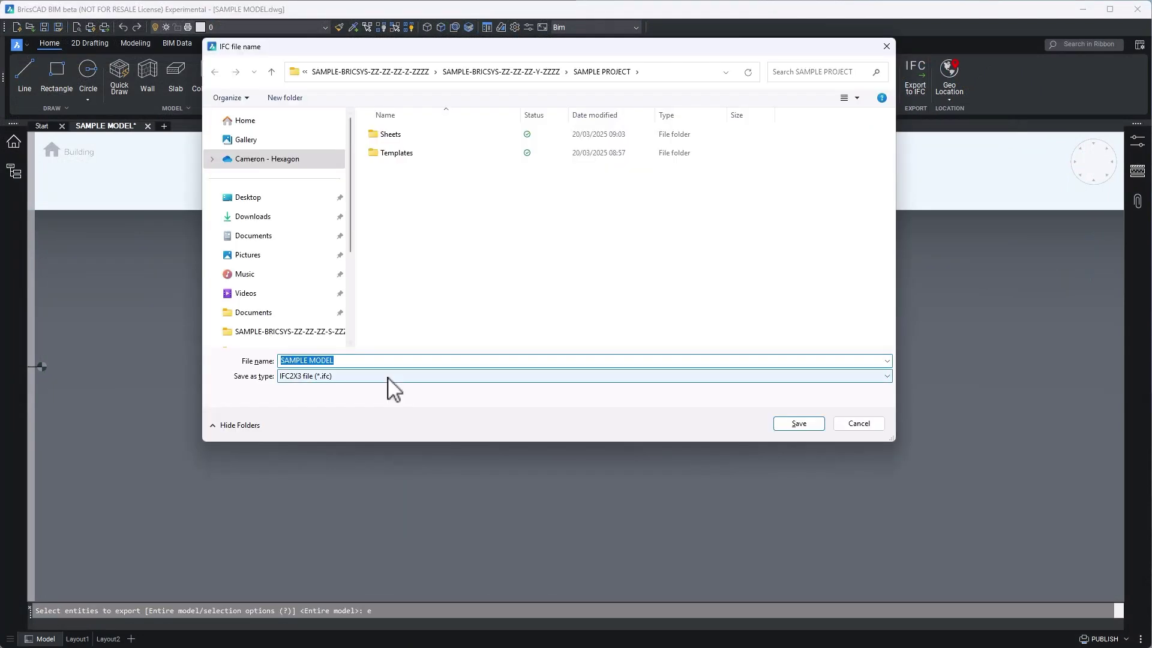
{"action": "left_click", "coordinate": [391, 376]}
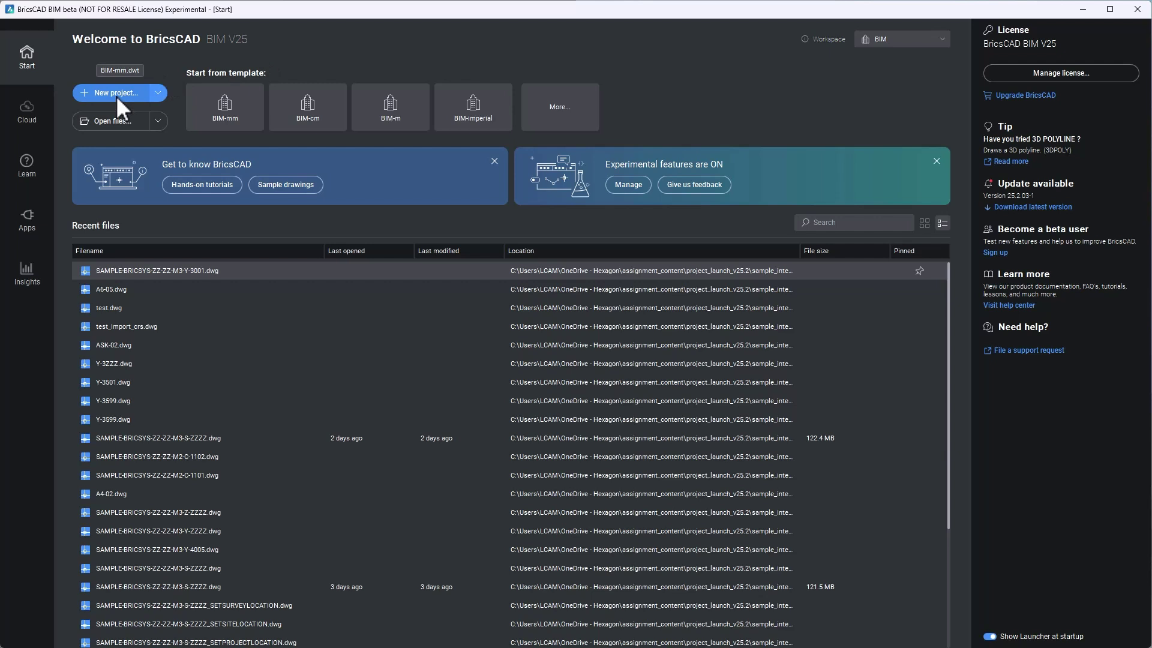
Create a new project named SAMPLE PROJECT with model SAMPLE MODEL.dwg
{"action": "left_click", "coordinate": [116, 96]}
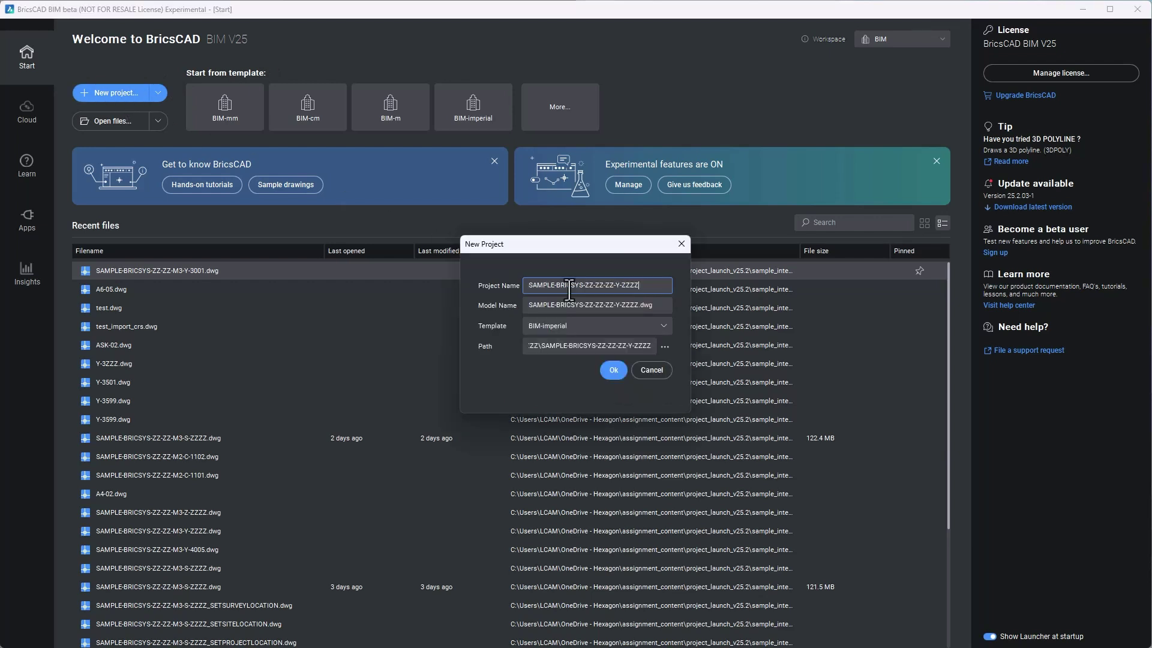
{"action": "left_click_drag", "start_coordinate": [554, 285], "coordinate": [668, 287]}
{"action": "key", "text": "BackSpace"}
{"action": "type", "text": "PROJECT"}
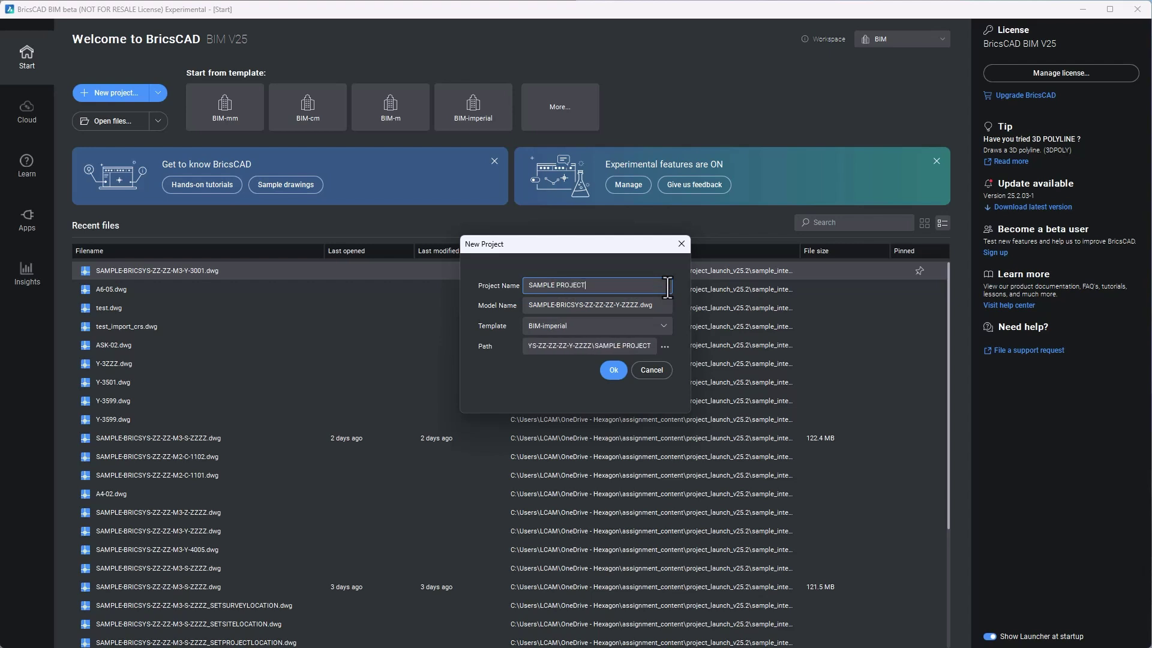
{"action": "key", "text": "Tab"}
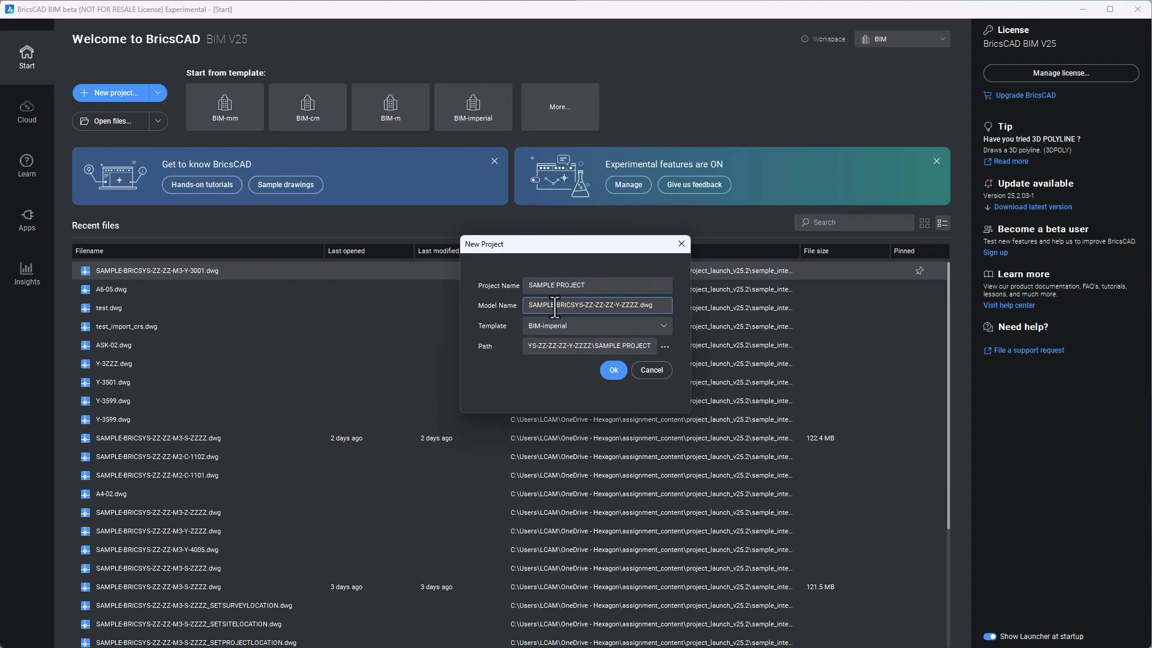
{"action": "left_click_drag", "start_coordinate": [571, 309], "coordinate": [640, 307]}
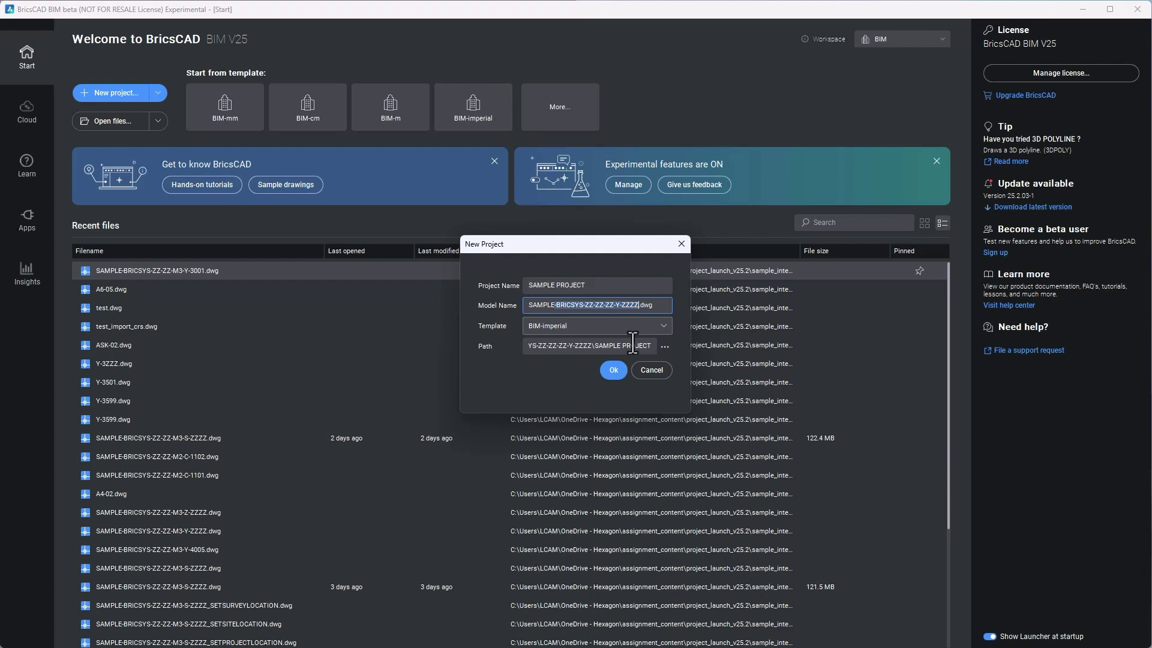
{"action": "type", "text": "MODEL"}
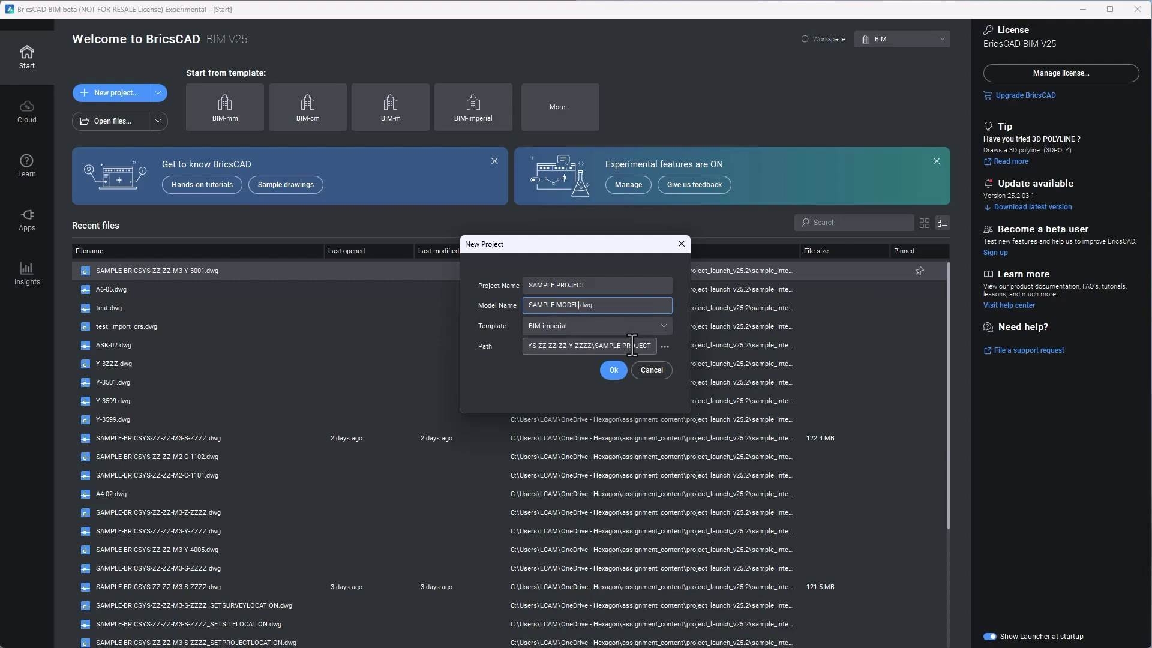
{"action": "left_click", "coordinate": [613, 371]}
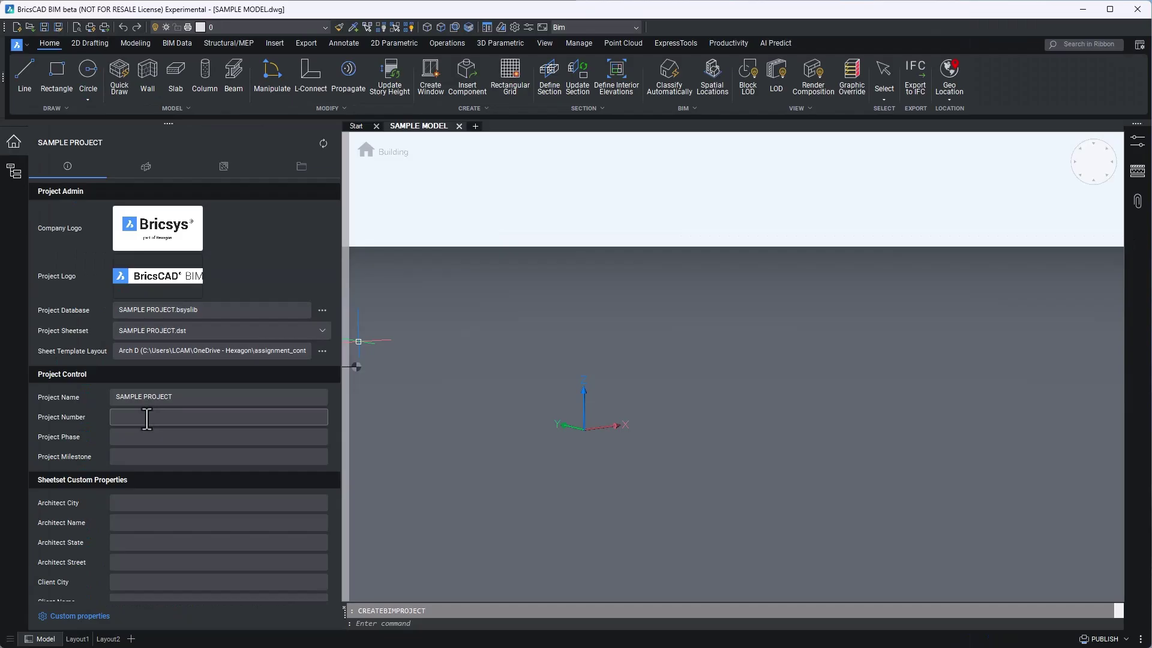
Fill in the project number and phase, add ISO-19650 Type ZZ, and edit ISO-19650 Role
{"action": "type", "text": "SAMPLE-BRICSYS-ZZ-ZZ-ZZ-Y-ZZZZ"}
{"action": "left_click", "coordinate": [122, 444]}
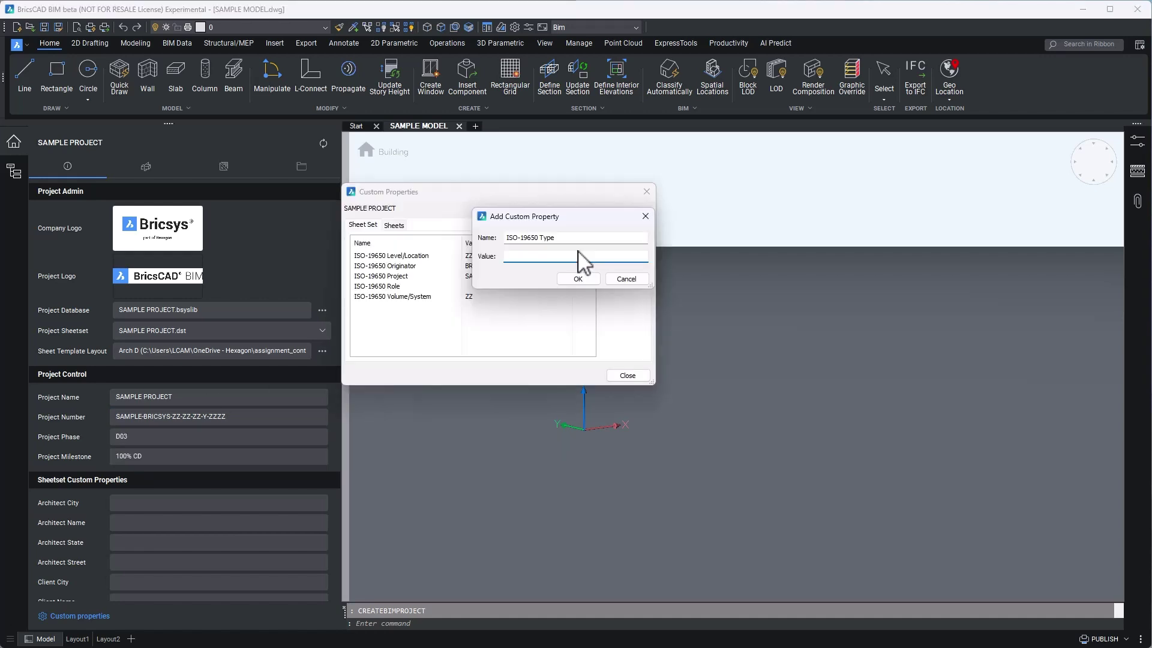
{"action": "type", "text": "ZZ"}
{"action": "left_click", "coordinate": [577, 279]}
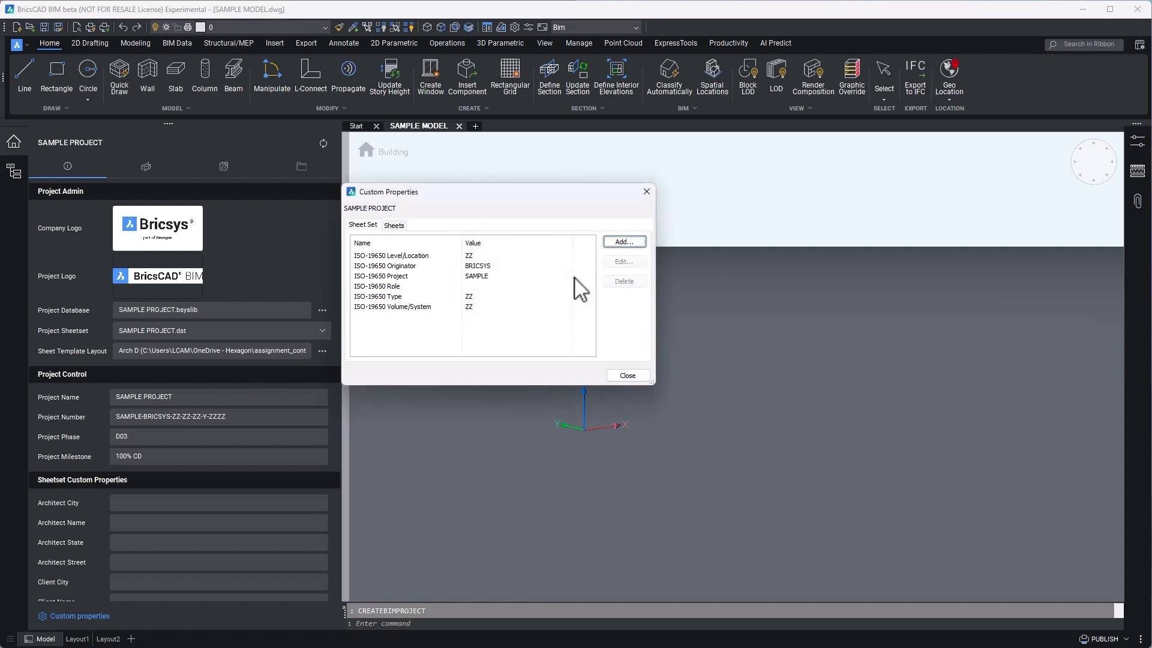
{"action": "left_click", "coordinate": [444, 286]}
{"action": "left_click", "coordinate": [618, 262]}
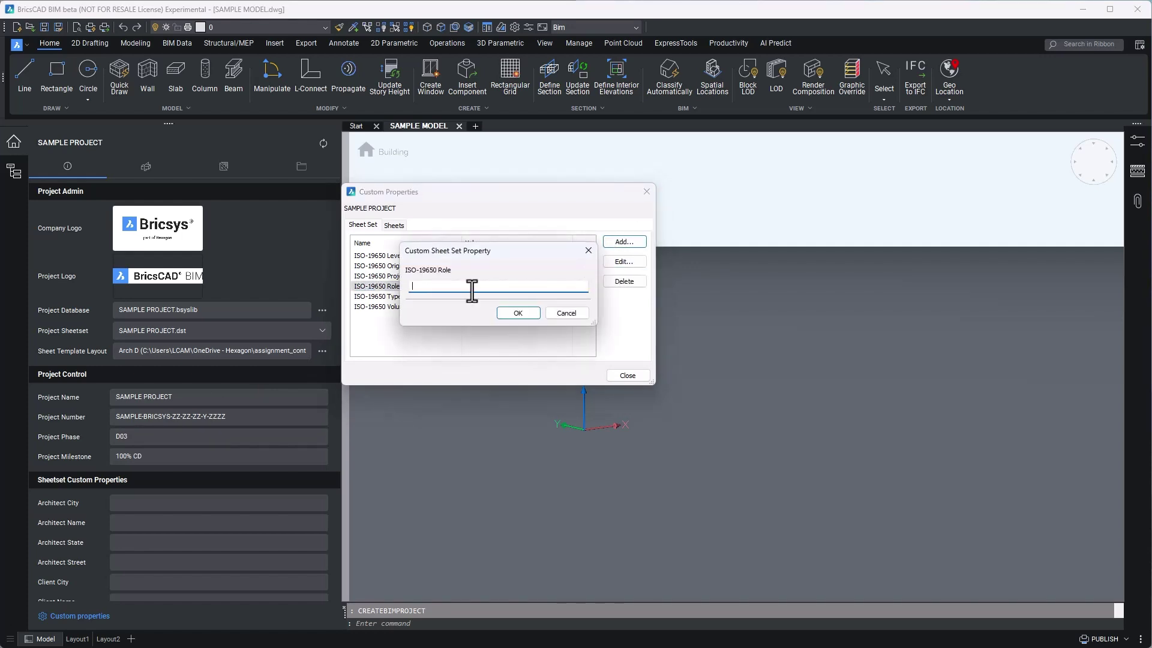
Add a new sheet to the project from scratch in the Sheets list
{"action": "left_click", "coordinate": [224, 166]}
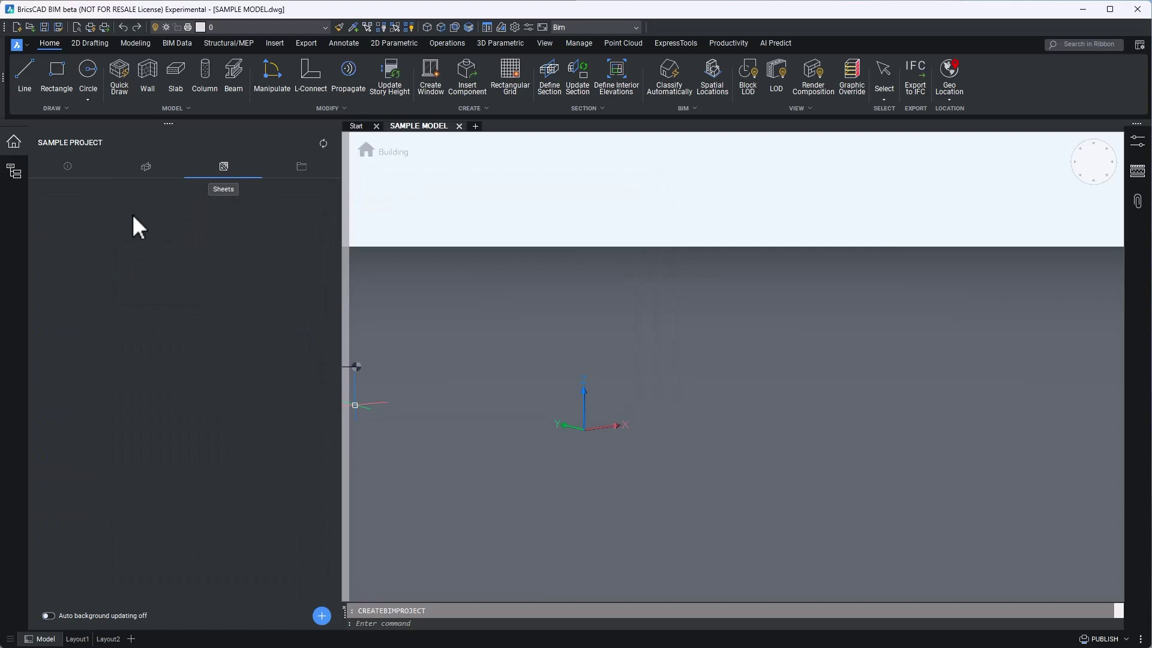
{"action": "left_click", "coordinate": [321, 615]}
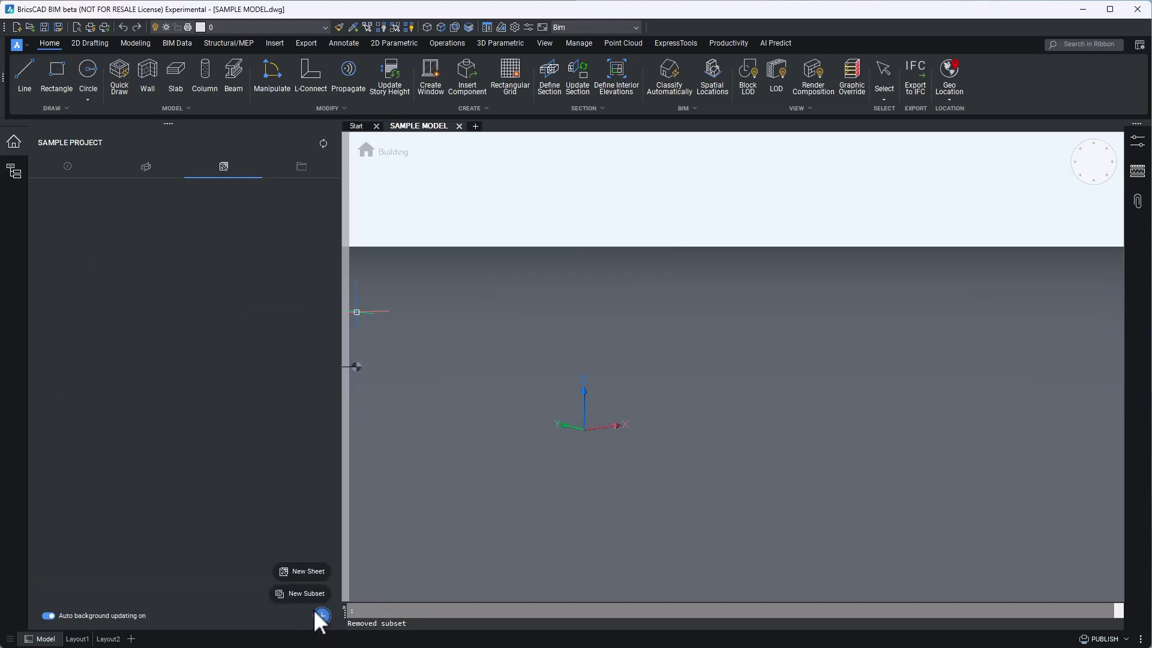
{"action": "left_click", "coordinate": [311, 570]}
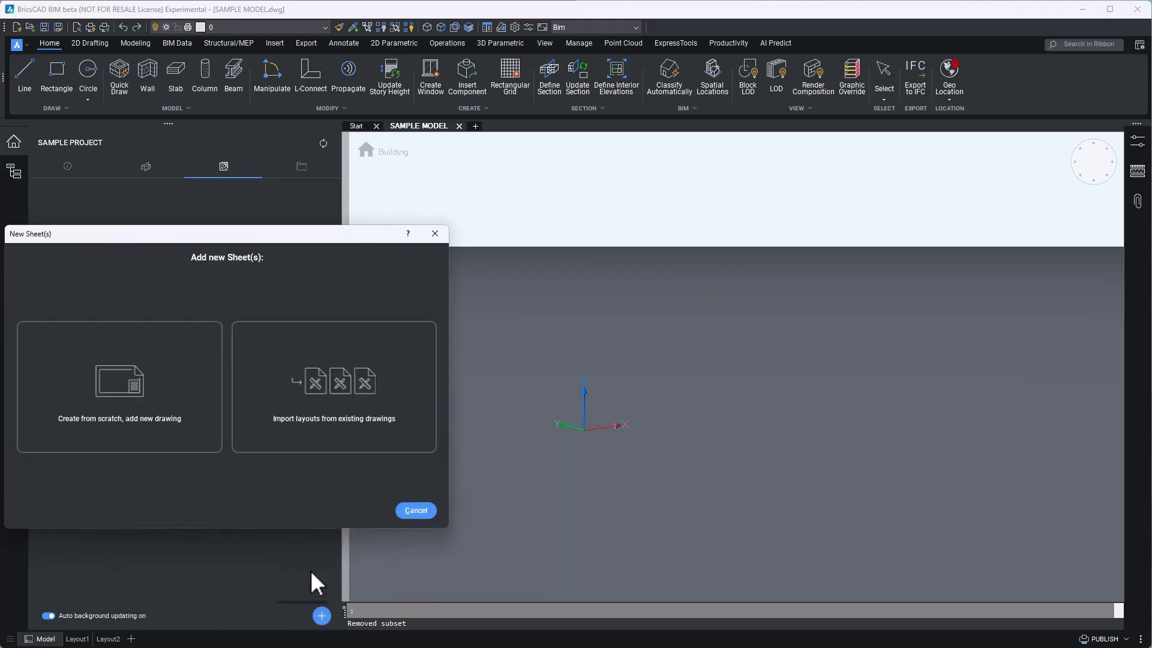
{"action": "left_click", "coordinate": [142, 413]}
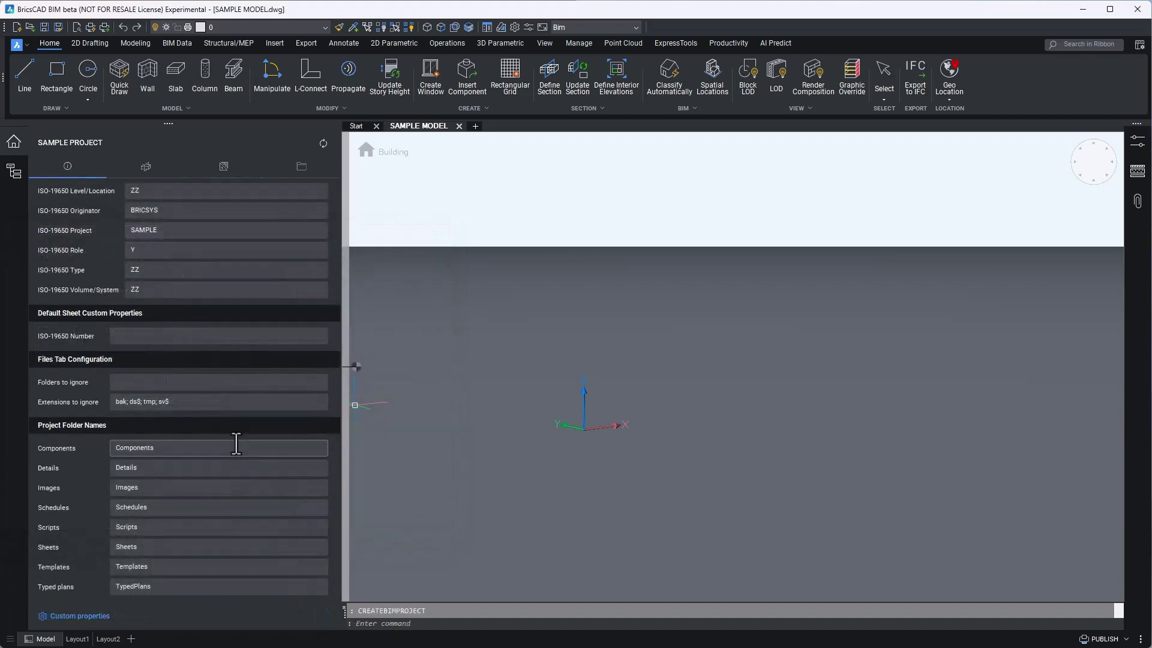
{"action": "scroll", "coordinate": [233, 442], "scroll_direction": "up", "scroll_amount": 8}
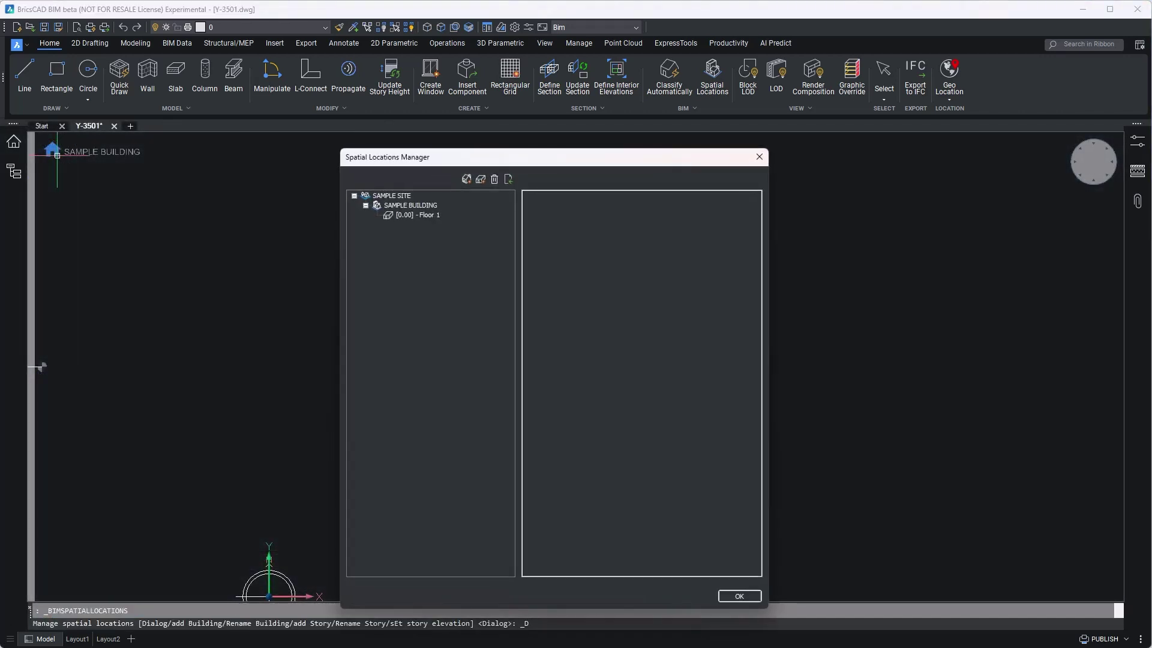
Review and edit the Name and Long Name of SAMPLE SITE and SAMPLE BUILDING
{"action": "left_click", "coordinate": [393, 197]}
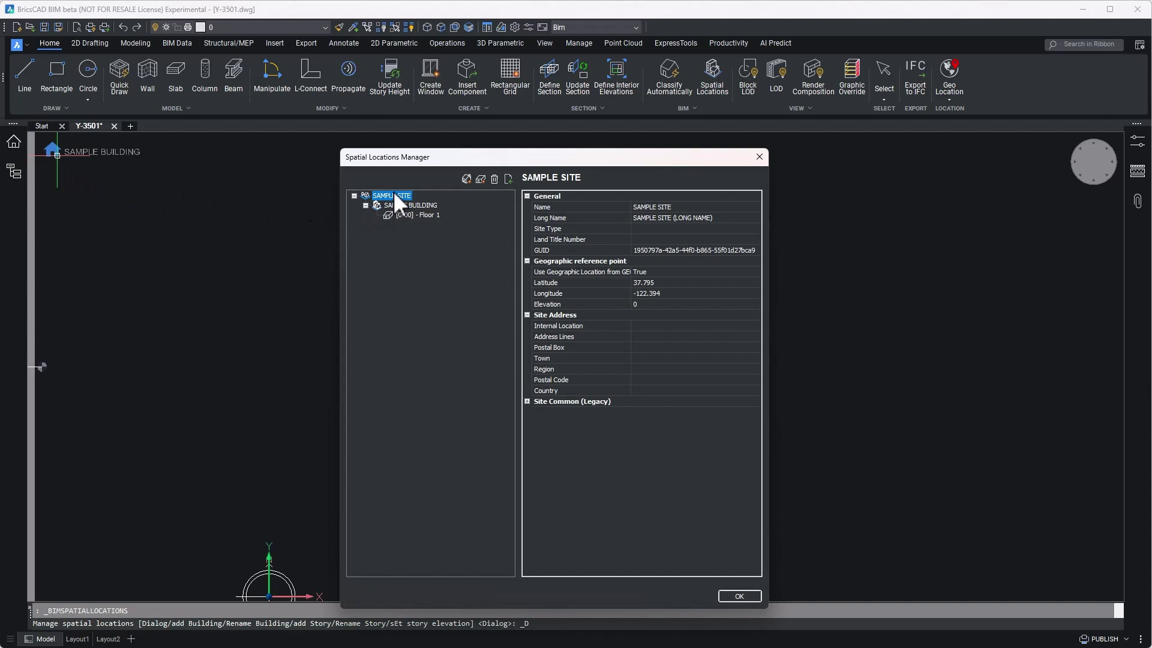
{"action": "left_click", "coordinate": [646, 206]}
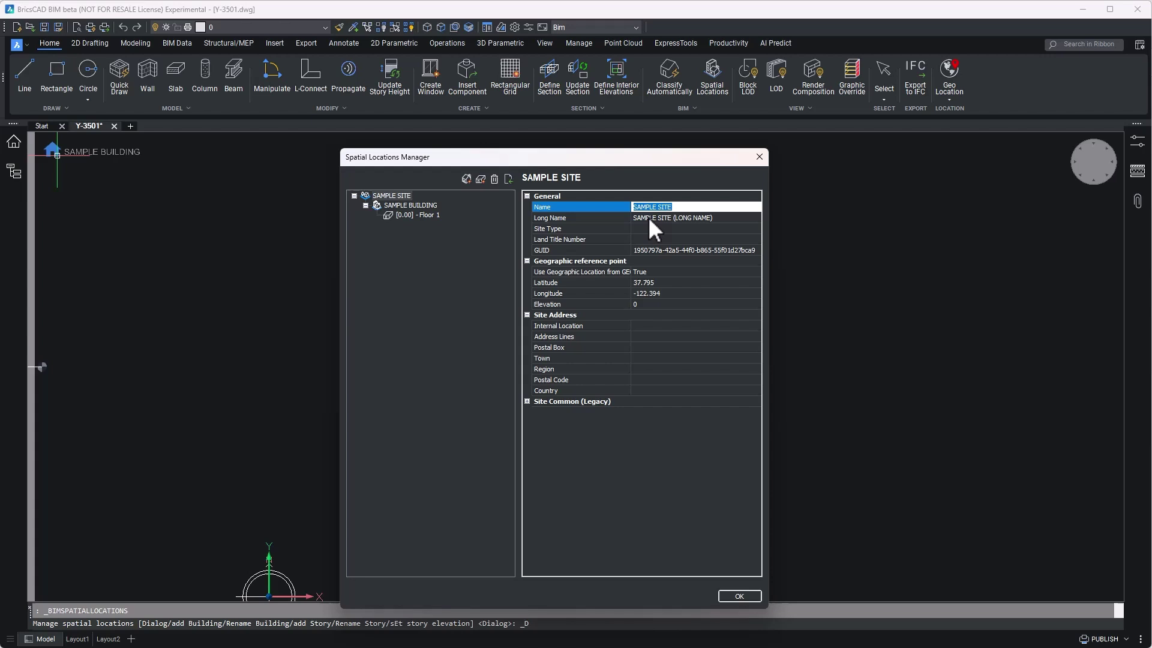
{"action": "left_click", "coordinate": [649, 217]}
{"action": "left_click", "coordinate": [410, 205]}
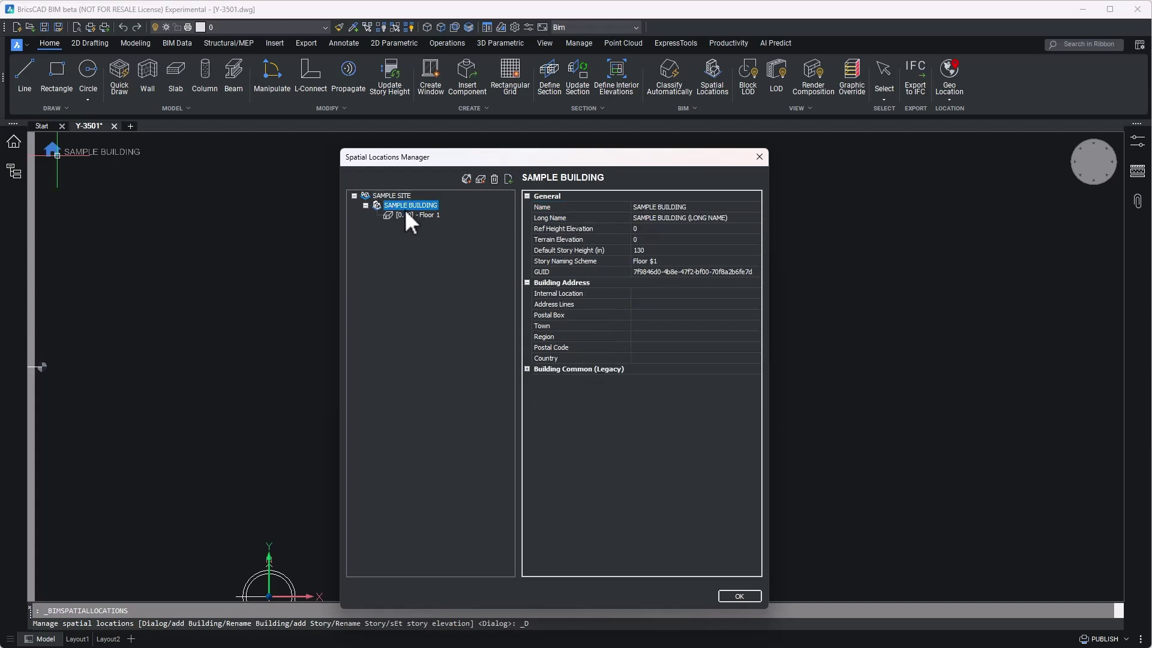
{"action": "left_click", "coordinate": [641, 207]}
{"action": "left_click", "coordinate": [646, 217]}
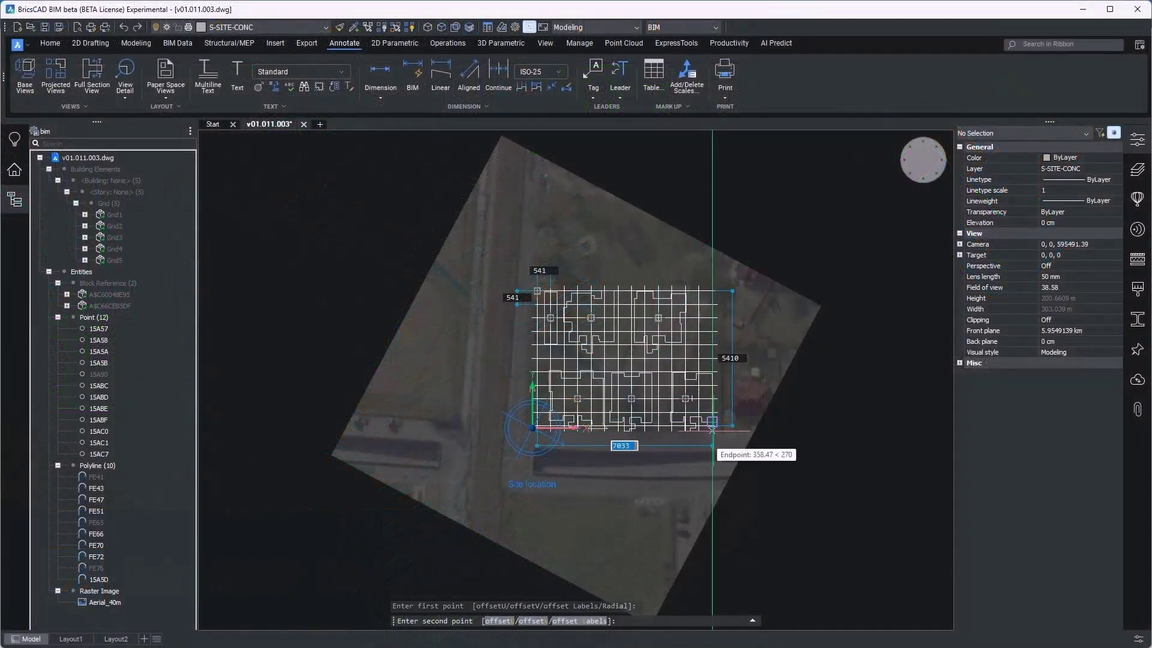
Place the far corner to complete Grid7 over the building outlines and inspect its properties
{"action": "left_click", "coordinate": [712, 430]}
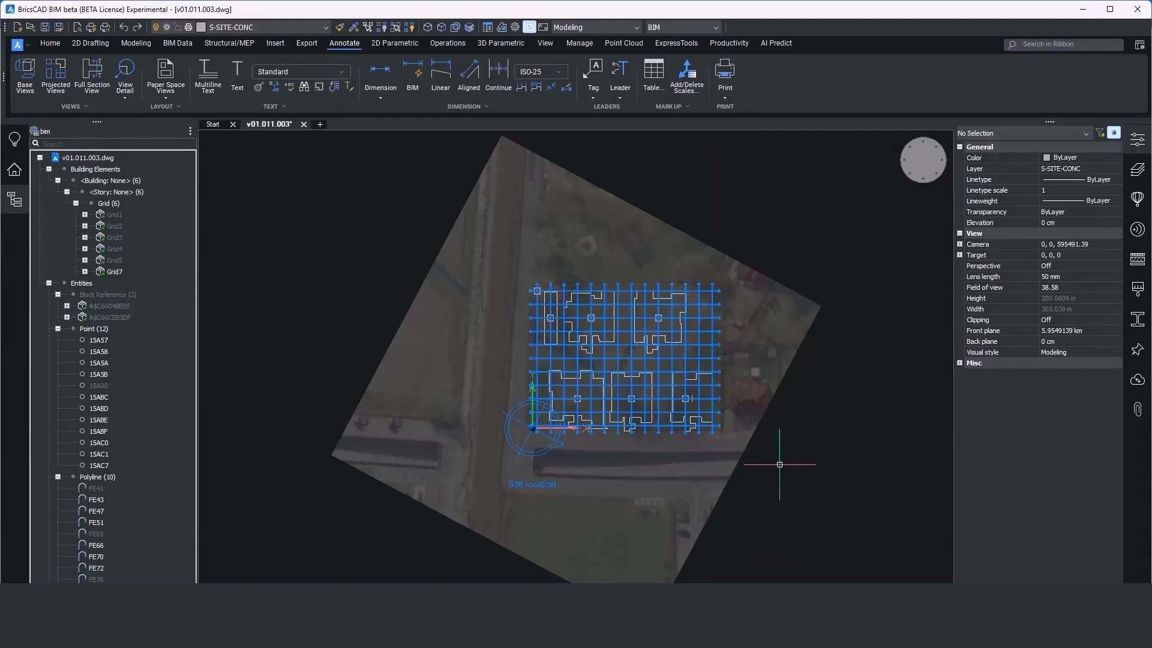
{"action": "left_click", "coordinate": [707, 351]}
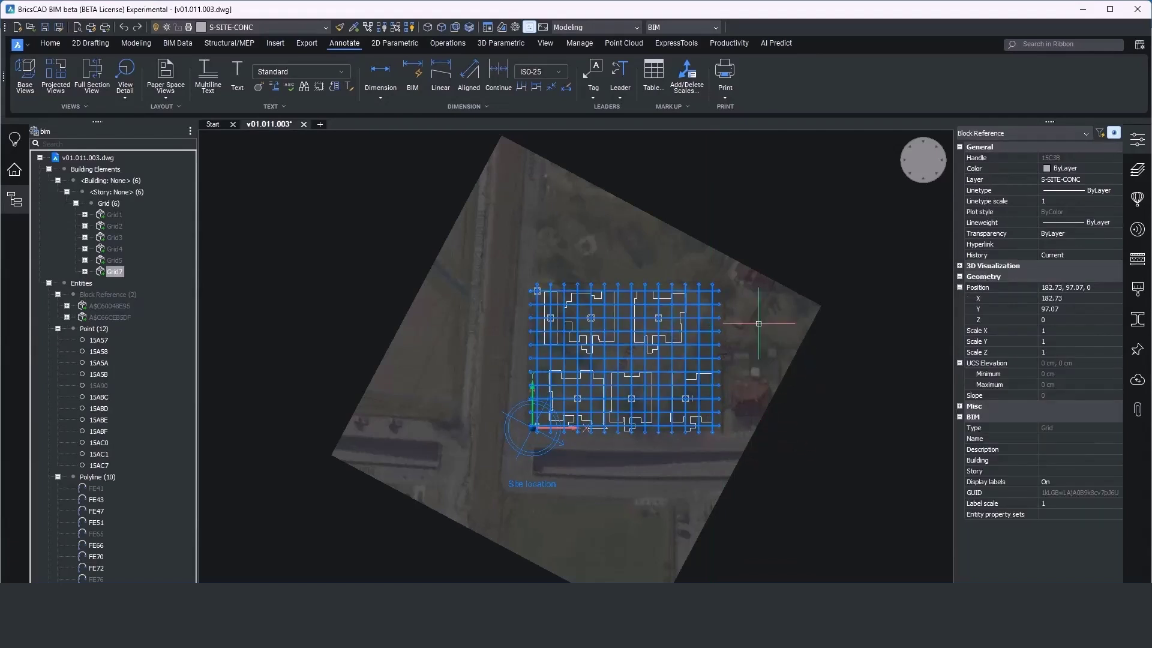
{"action": "key", "text": "Escape"}
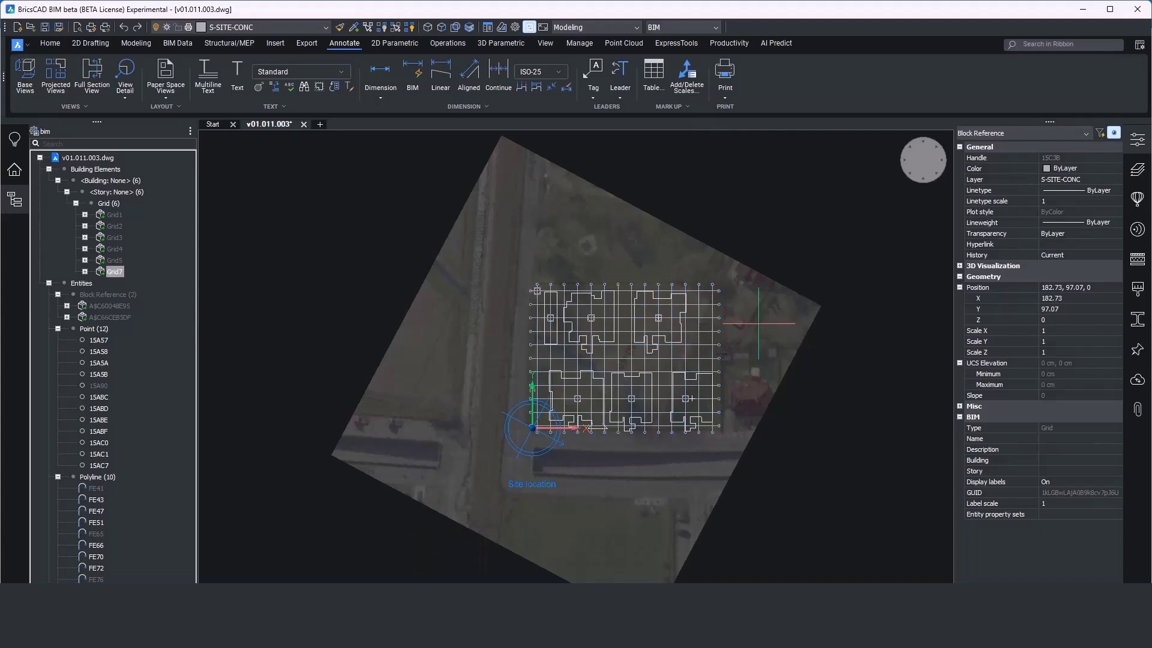
{"action": "scroll", "coordinate": [758, 324], "scroll_direction": "up", "scroll_amount": 5}
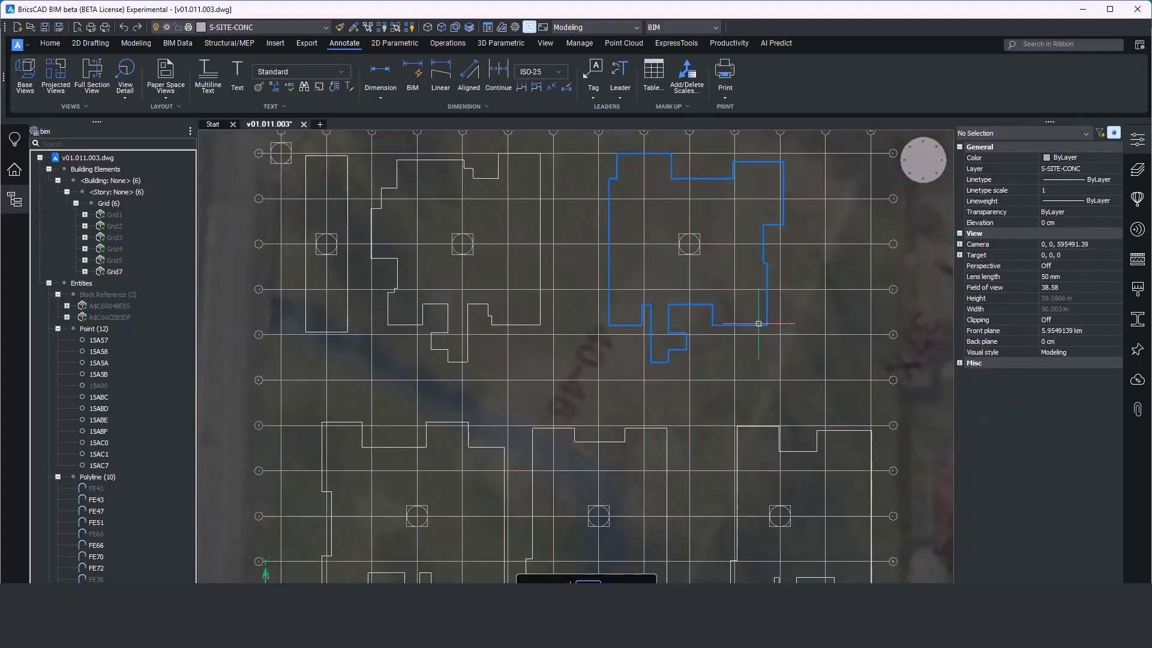
{"action": "scroll", "coordinate": [758, 324], "scroll_direction": "down", "scroll_amount": 3}
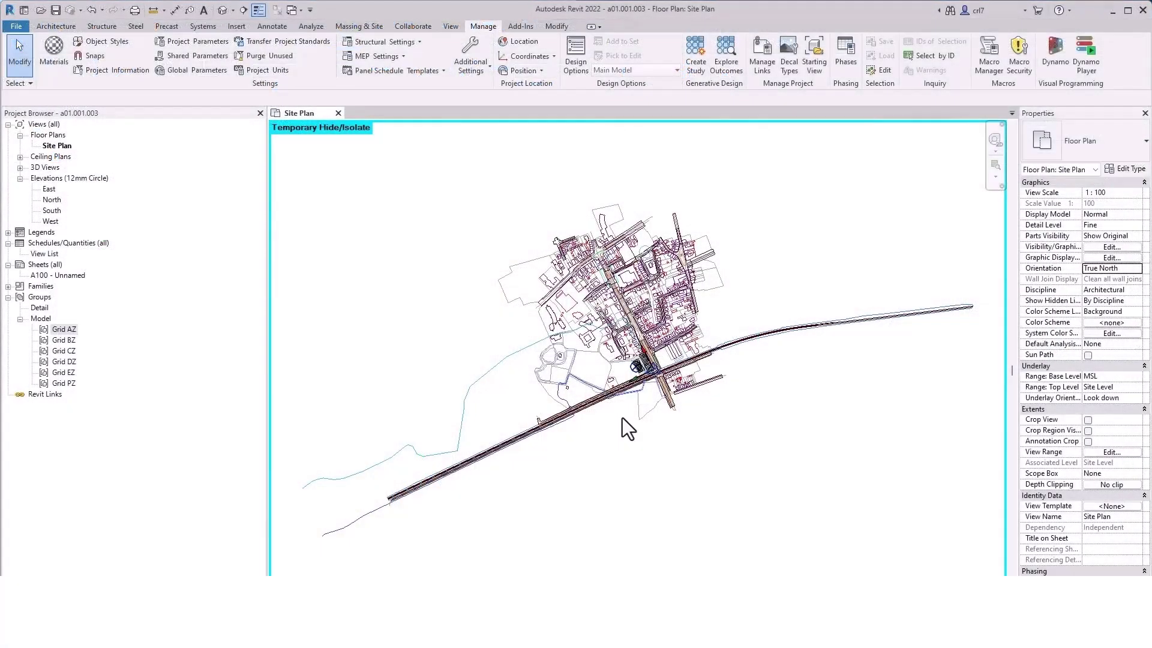
{"action": "scroll", "coordinate": [640, 369], "scroll_direction": "up", "scroll_amount": 6}
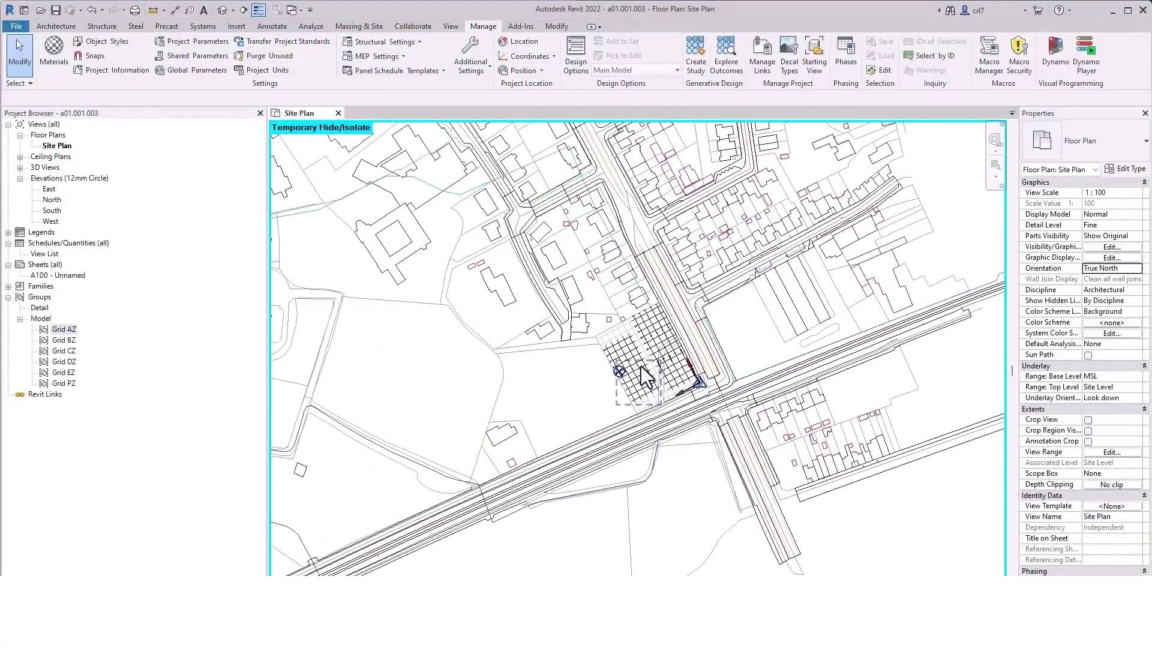
{"action": "scroll", "coordinate": [647, 381], "scroll_direction": "up", "scroll_amount": 4}
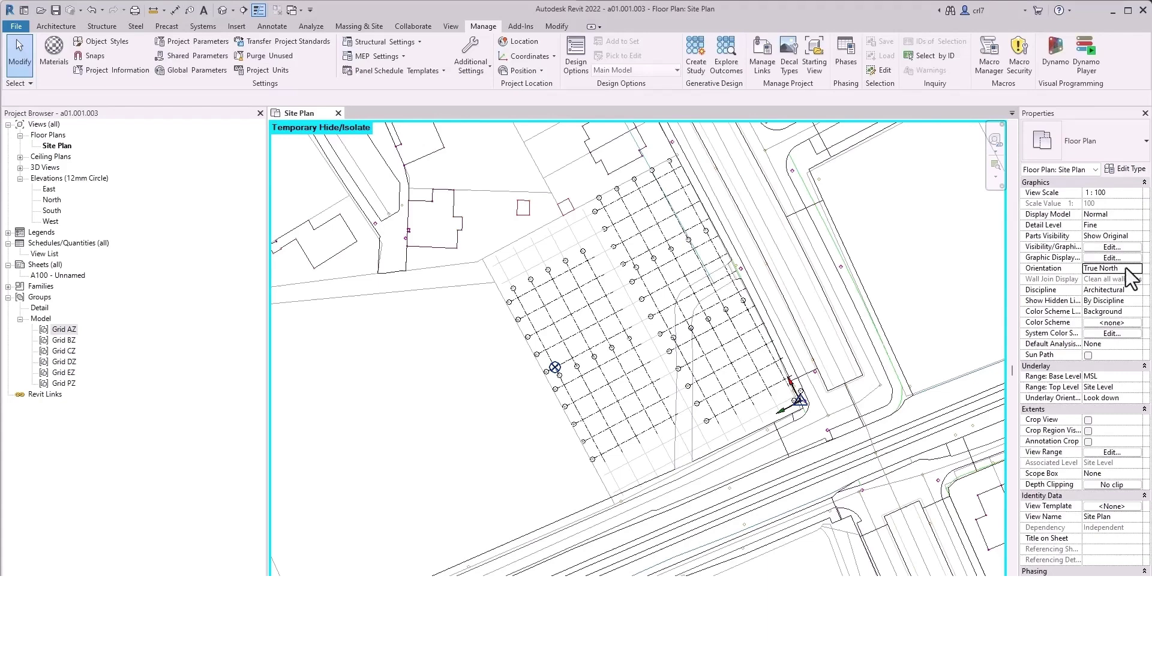
{"action": "left_click", "coordinate": [1126, 268]}
{"action": "left_click", "coordinate": [1136, 269]}
{"action": "left_click", "coordinate": [1111, 287]}
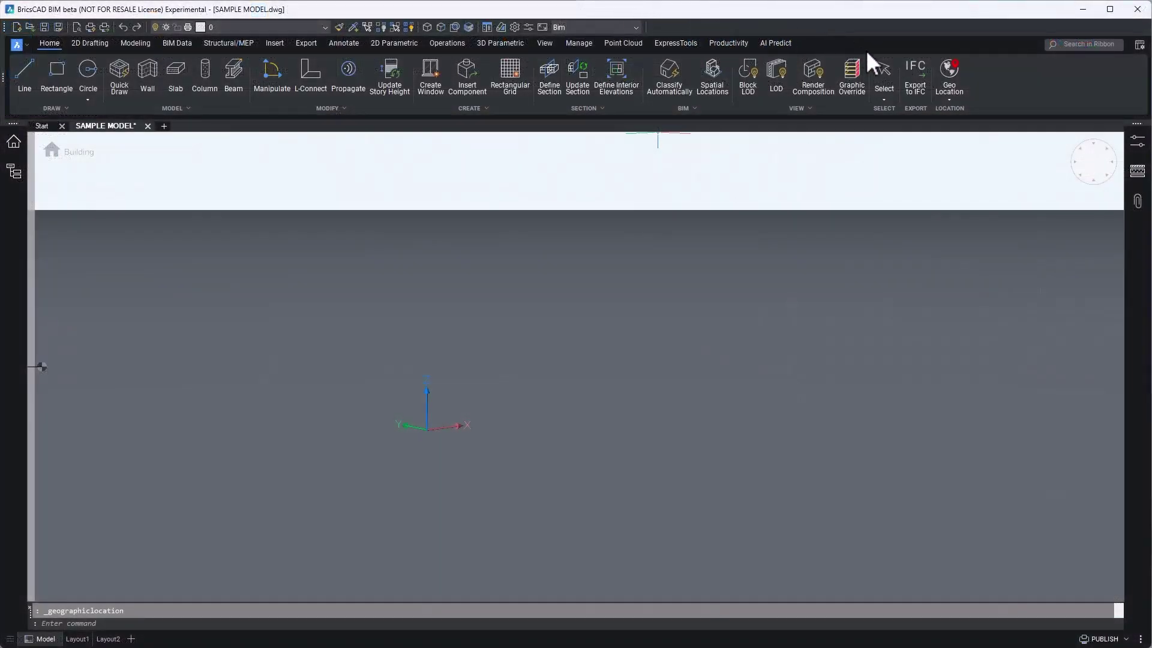
Set the GIS coordinate system to NSRS11.AL-E (EPSG:6355), then launch the IMPORT command
{"action": "left_click", "coordinate": [945, 68]}
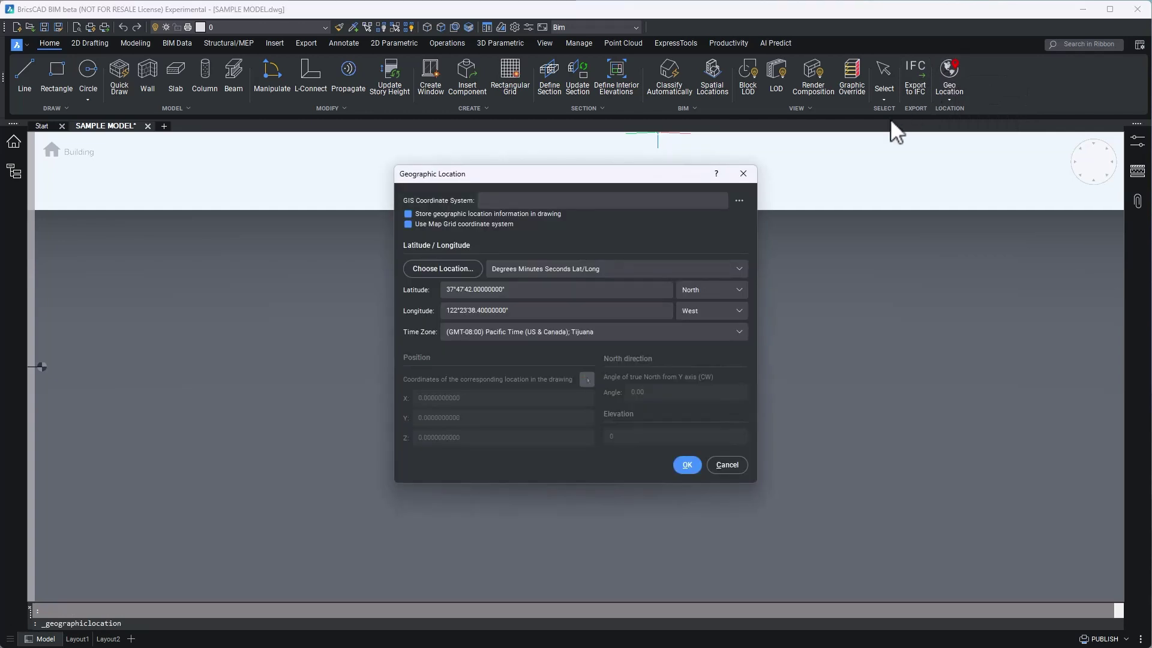
{"action": "left_click", "coordinate": [739, 200]}
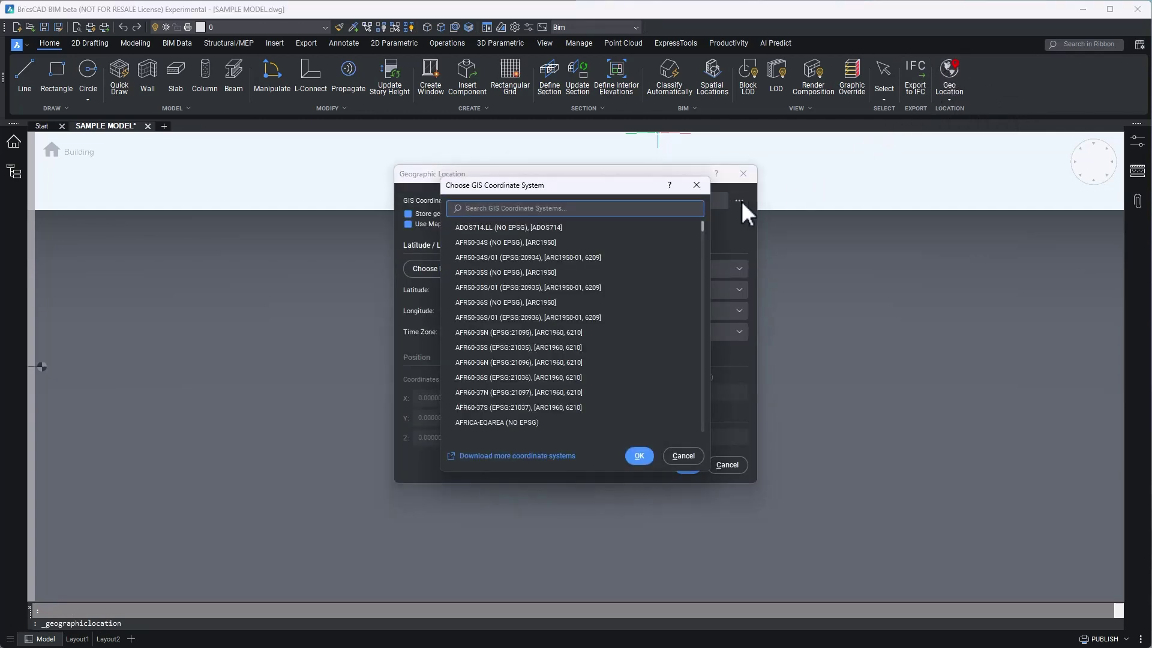
{"action": "type", "text": "3"}
{"action": "key", "text": "BackSpace"}
{"action": "type", "text": "6355"}
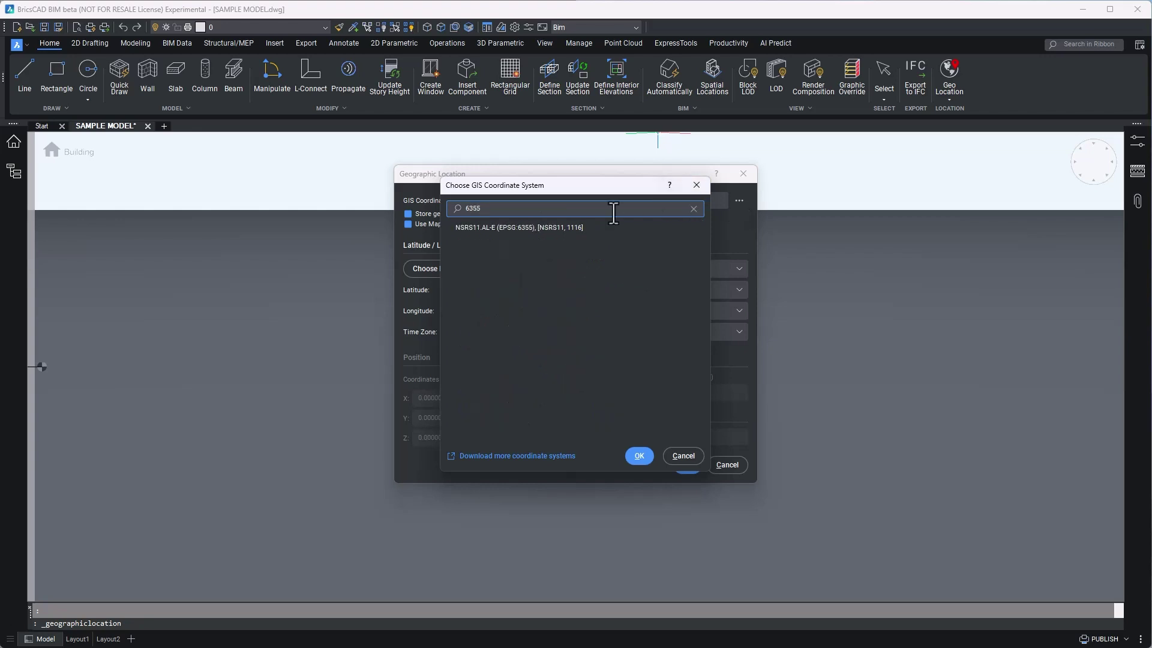
{"action": "left_click", "coordinate": [588, 231]}
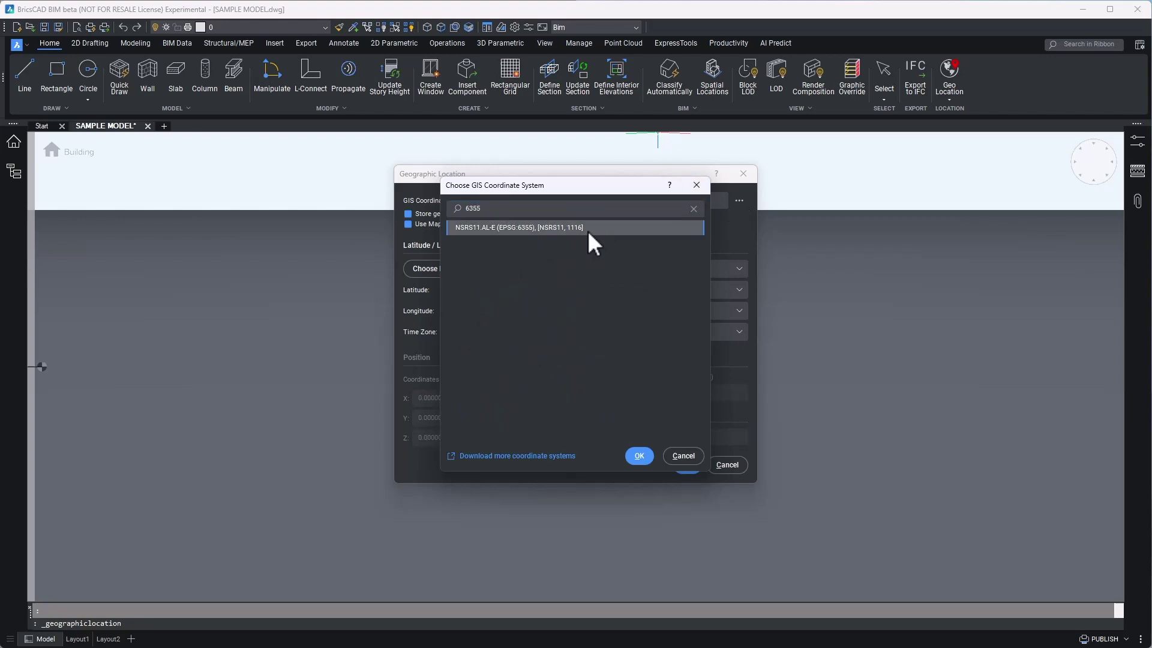
{"action": "left_click", "coordinate": [636, 457]}
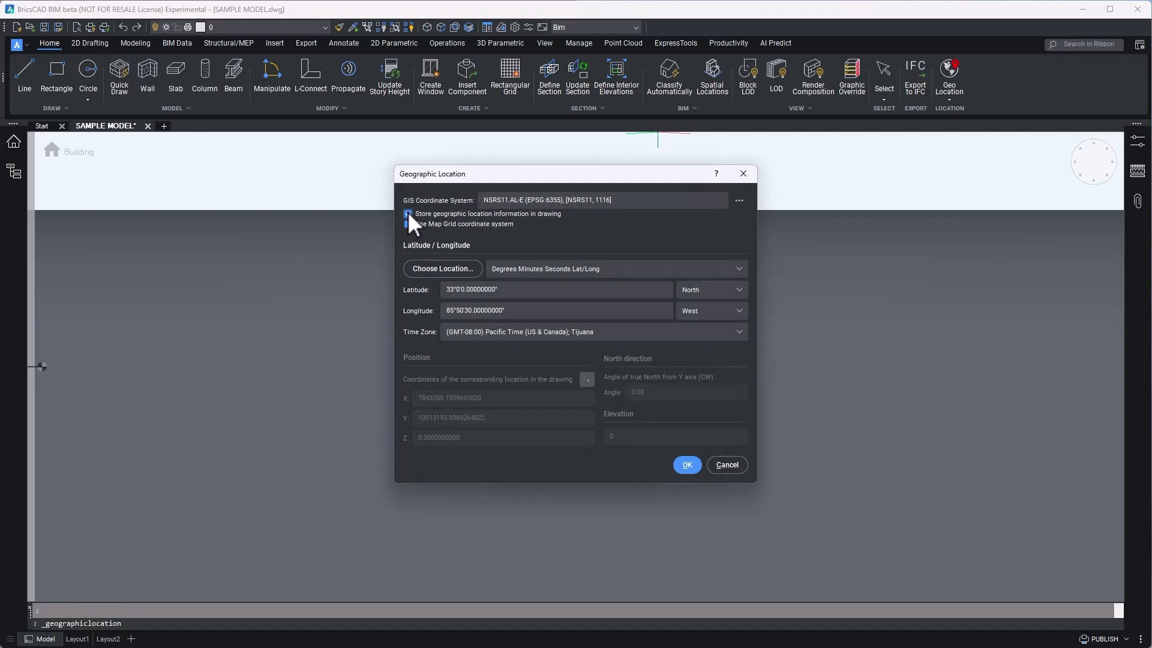
{"action": "left_click", "coordinate": [685, 465]}
{"action": "type", "text": "IMPORT"}
{"action": "key", "text": "Return"}
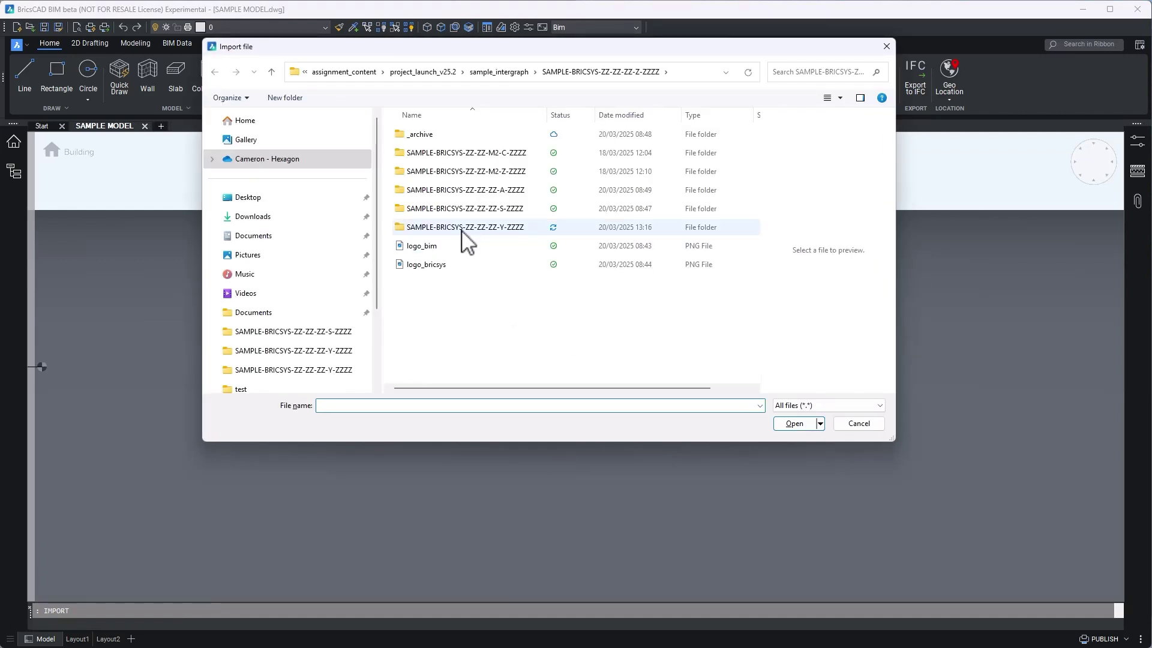
Import the SAMPLE-BRICSYS-ZZ-ZZ-M3-Y-ZZZZ IFC file with the Import all profile and Project Location origin
{"action": "double_click", "coordinate": [463, 228]}
{"action": "double_click", "coordinate": [451, 153]}
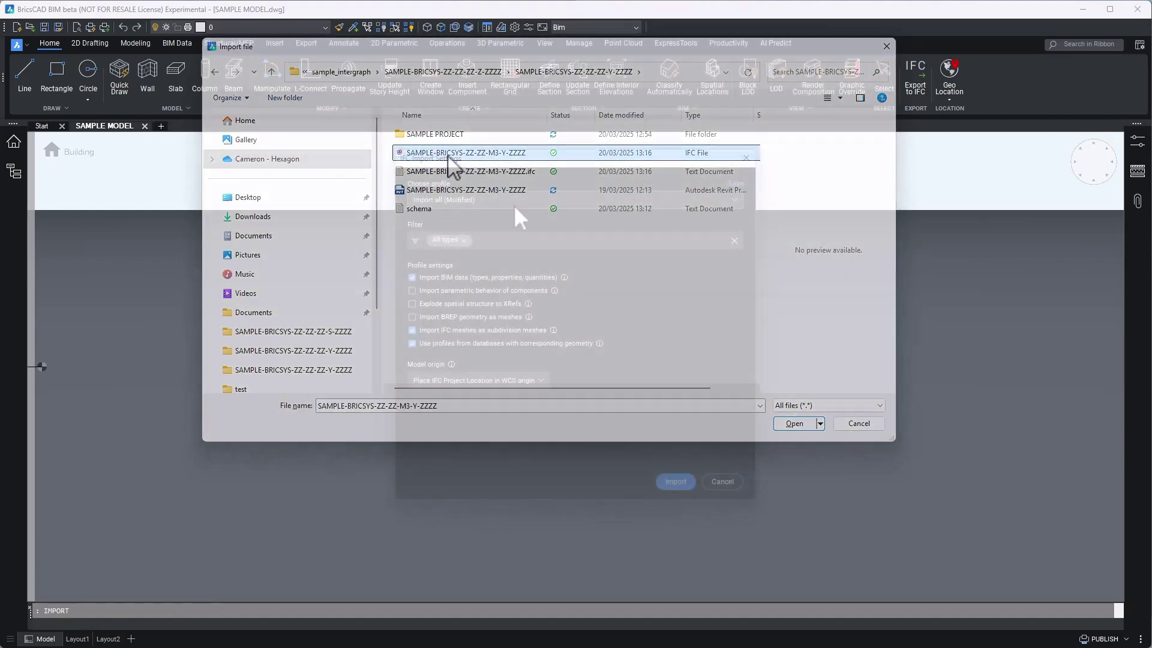
{"action": "left_click", "coordinate": [516, 200]}
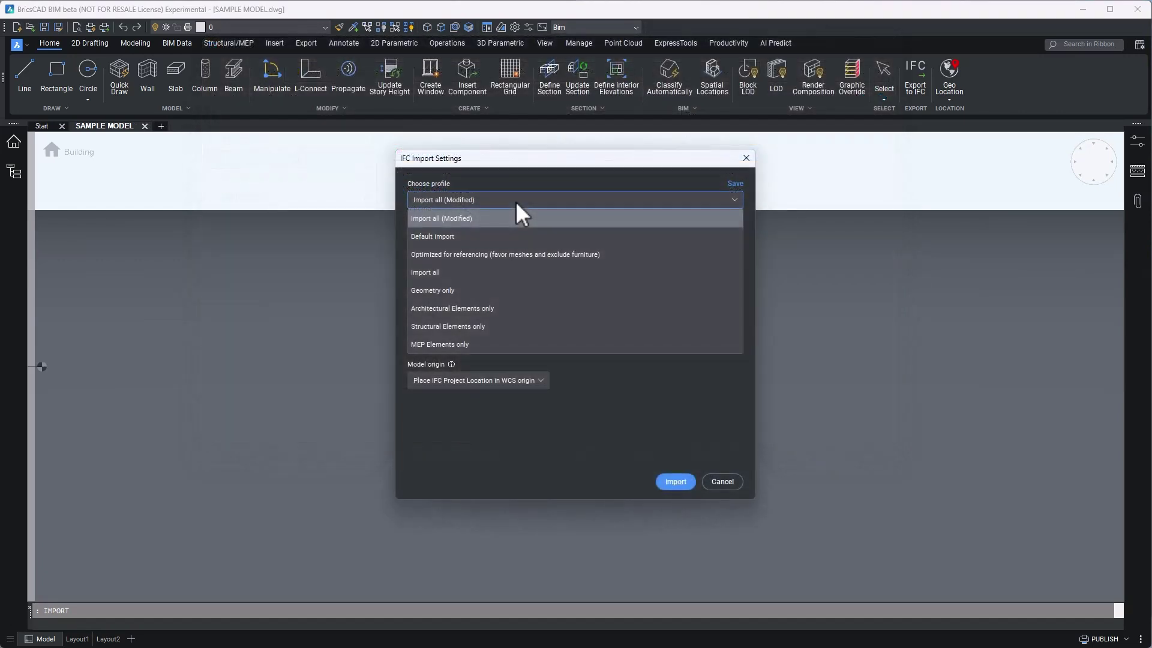
{"action": "left_click", "coordinate": [432, 272]}
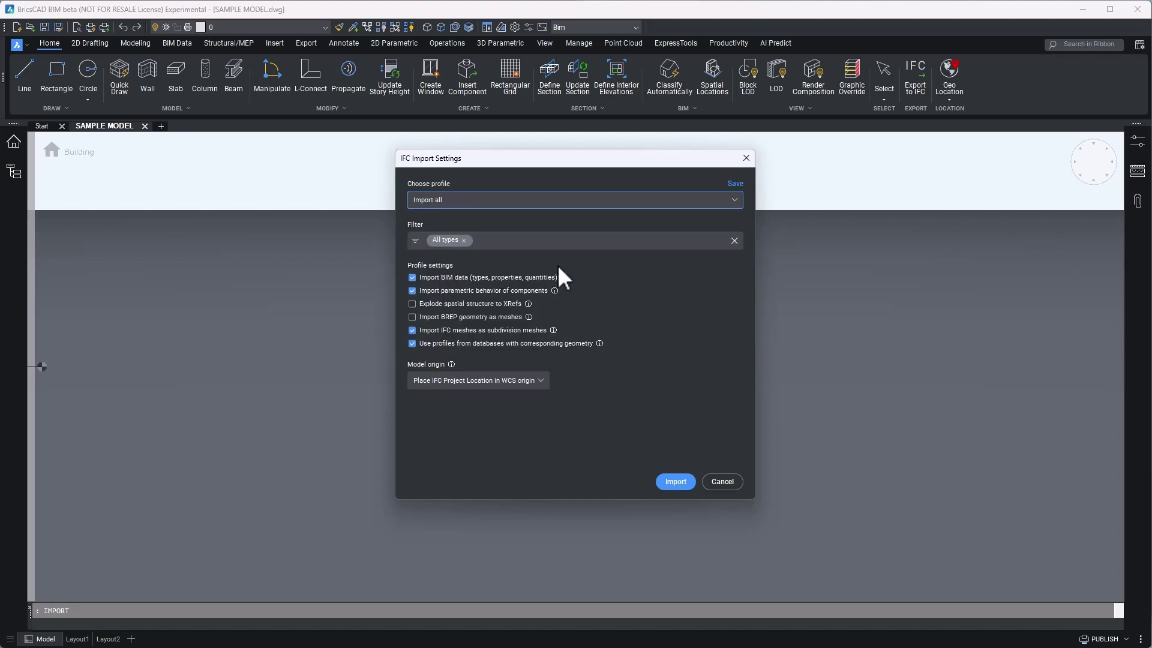
{"action": "left_click", "coordinate": [541, 374]}
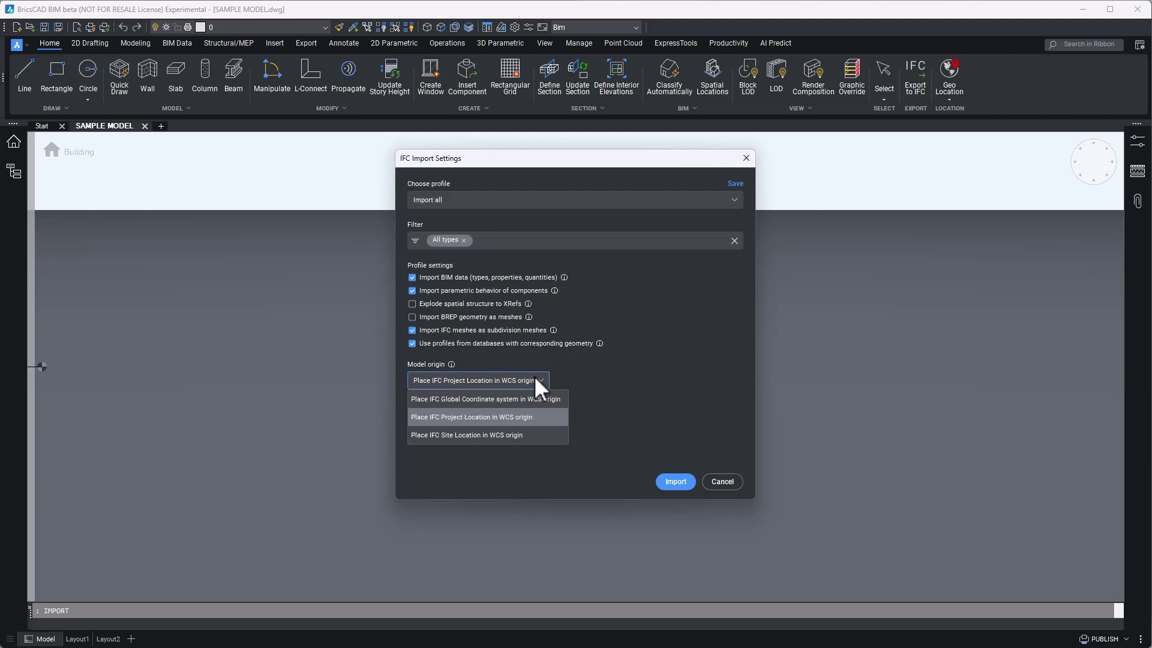
{"action": "left_click", "coordinate": [476, 419]}
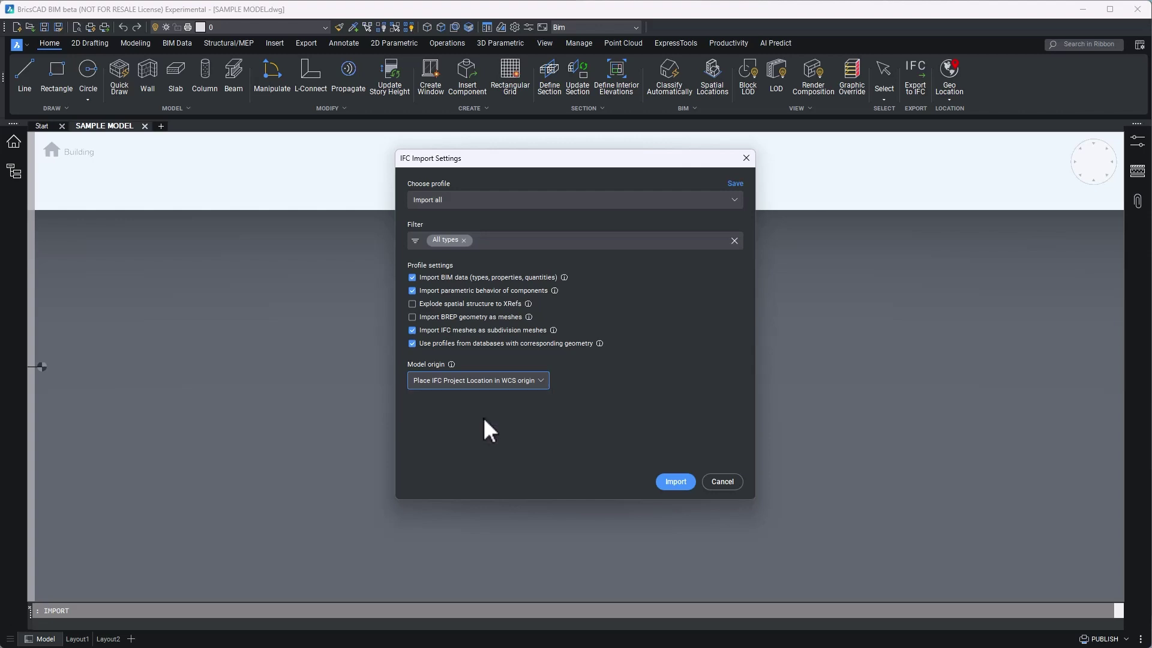
{"action": "left_click", "coordinate": [661, 480]}
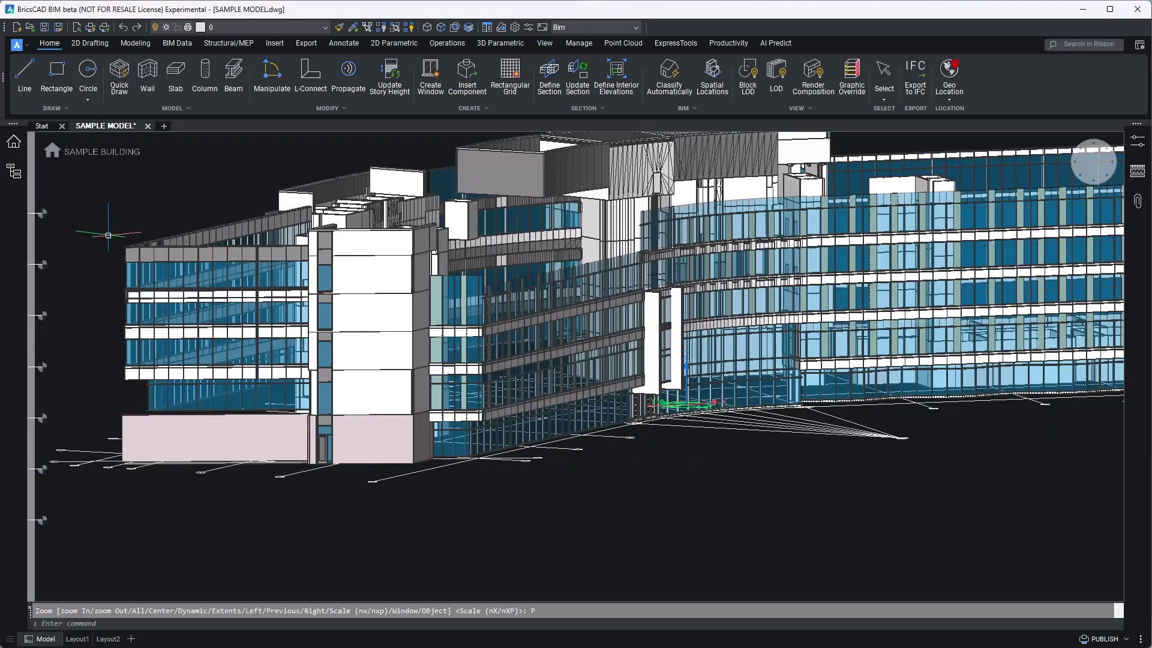
Check in Spatial Locations that LEVEL 01 SSL sits at elevation 192
{"action": "left_click", "coordinate": [52, 153]}
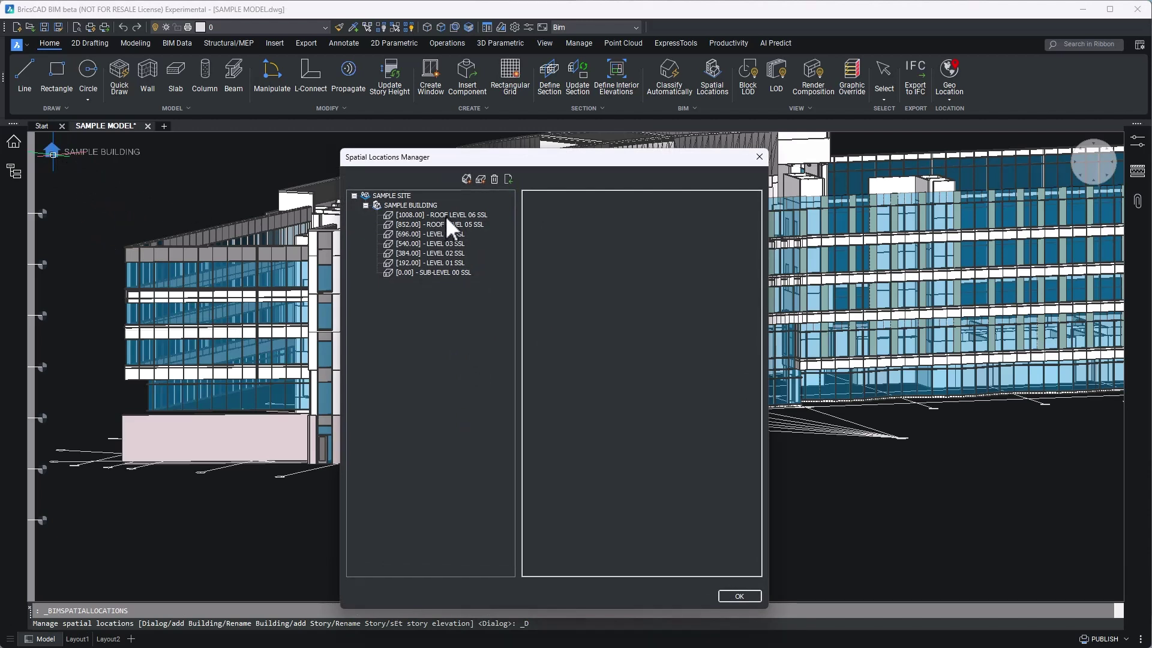
{"action": "left_click", "coordinate": [446, 263]}
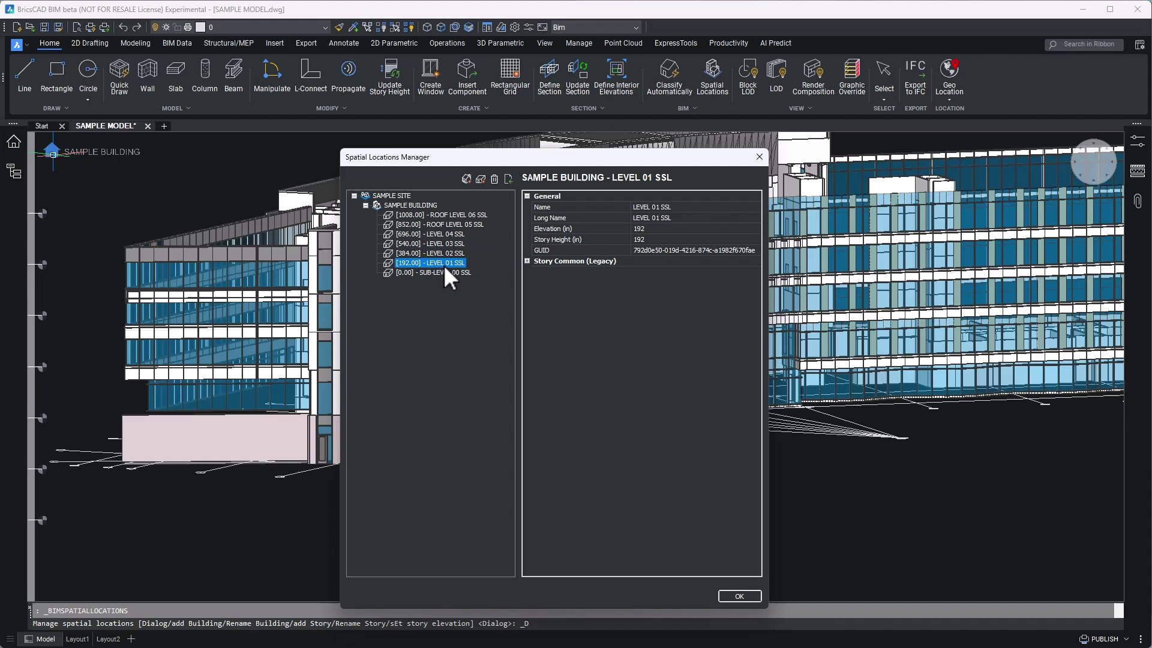
{"action": "key", "text": "Return"}
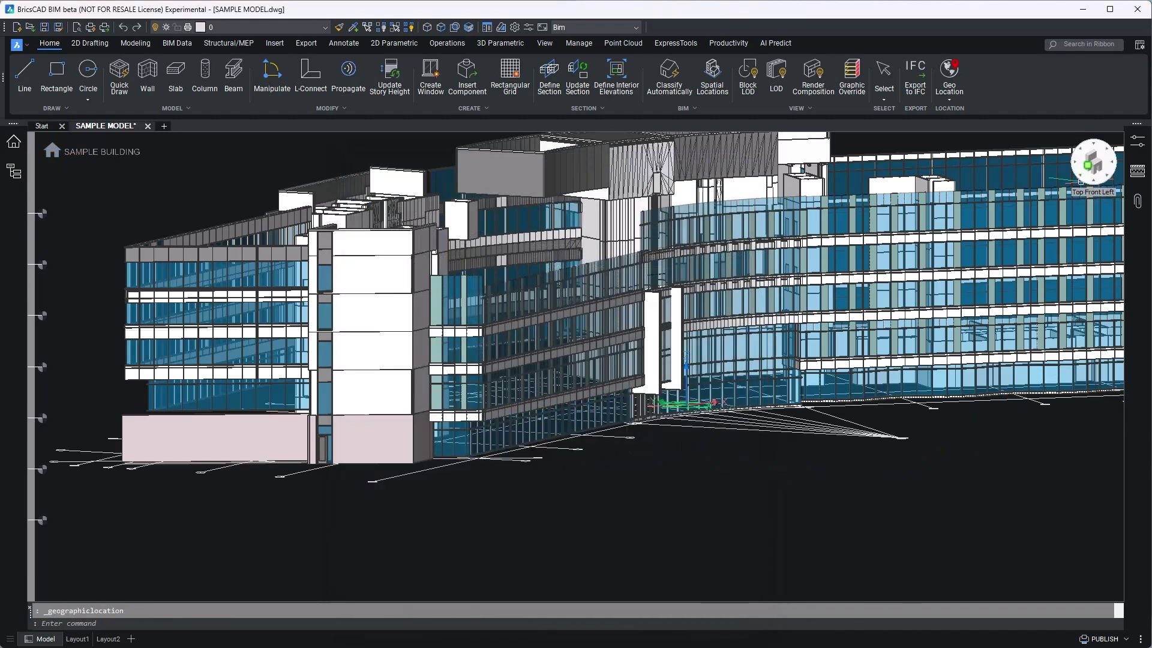
Isolate the LEVEL 01 SSL storey from a tilted top-down view
{"action": "left_click", "coordinate": [1090, 159]}
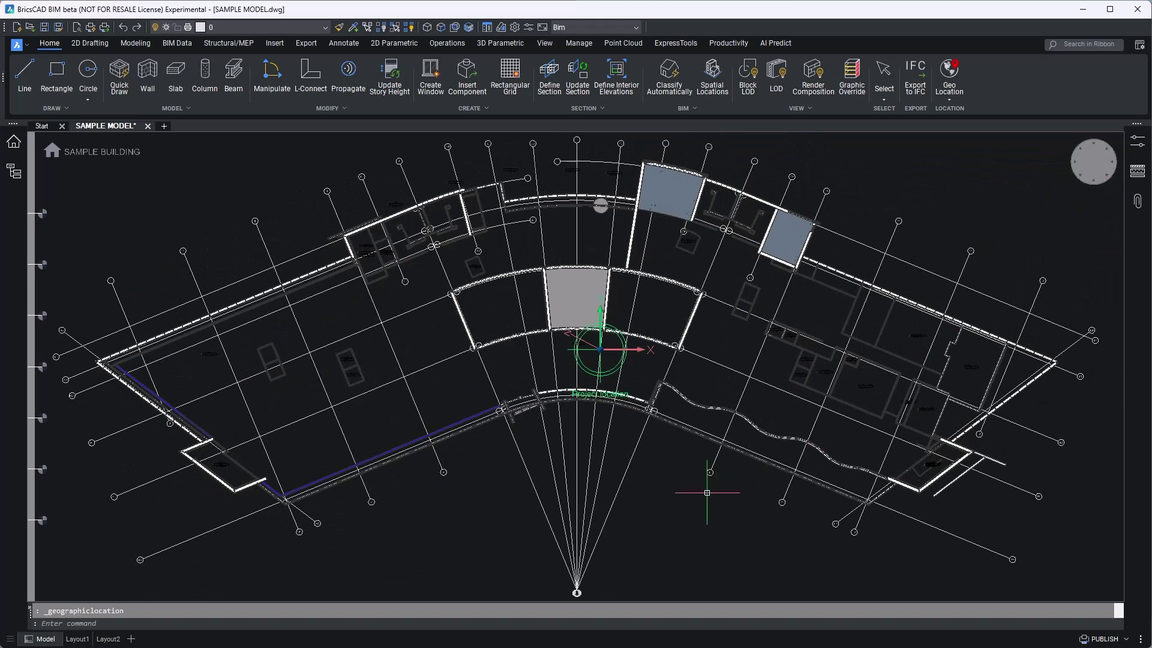
{"action": "middle_click_drag", "start_coordinate": [707, 493], "coordinate": [651, 478], "text": "shift"}
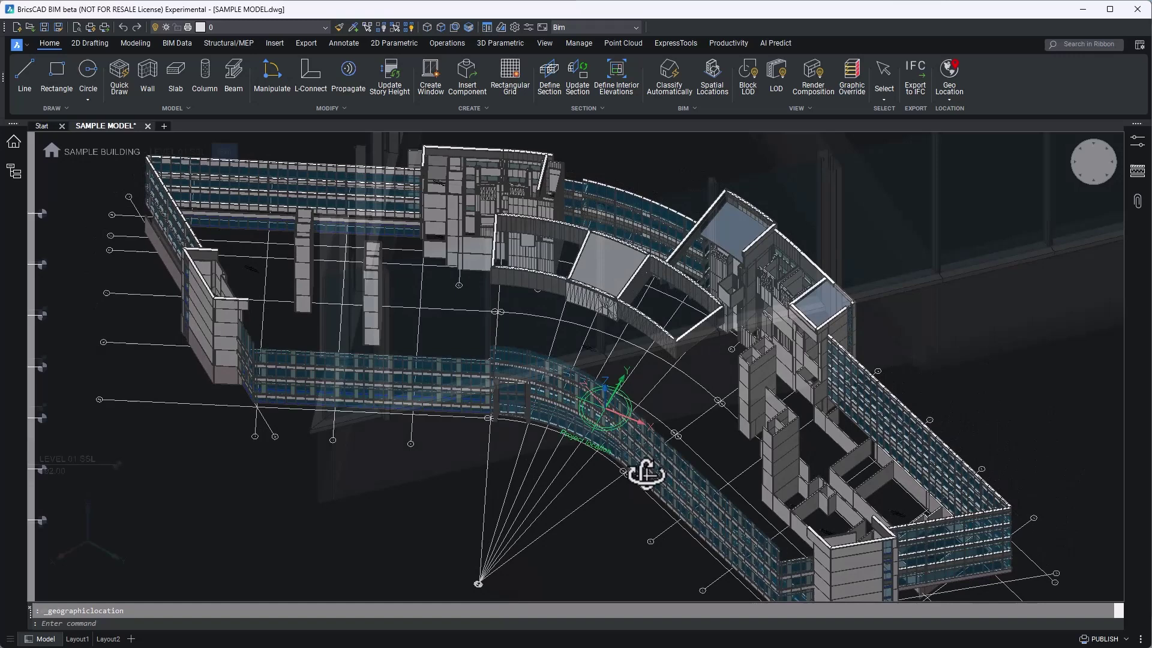
{"action": "double_click", "coordinate": [650, 471]}
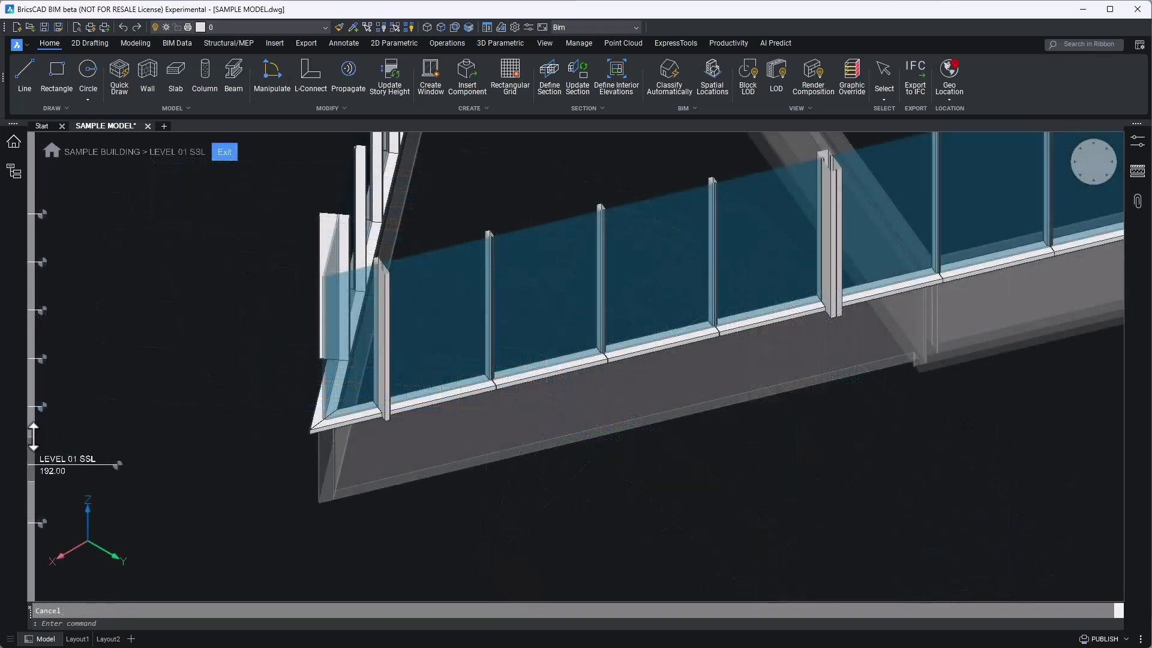
Lower the storey cut height and inspect the EL. 16'-0" marker and mullion in ASK-02.dwg
{"action": "mouse_move", "coordinate": [34, 436]}
{"action": "left_mouse_down"}
{"action": "mouse_move", "coordinate": [32, 466]}
{"action": "mouse_move", "coordinate": [28, 432]}
{"action": "left_mouse_up"}
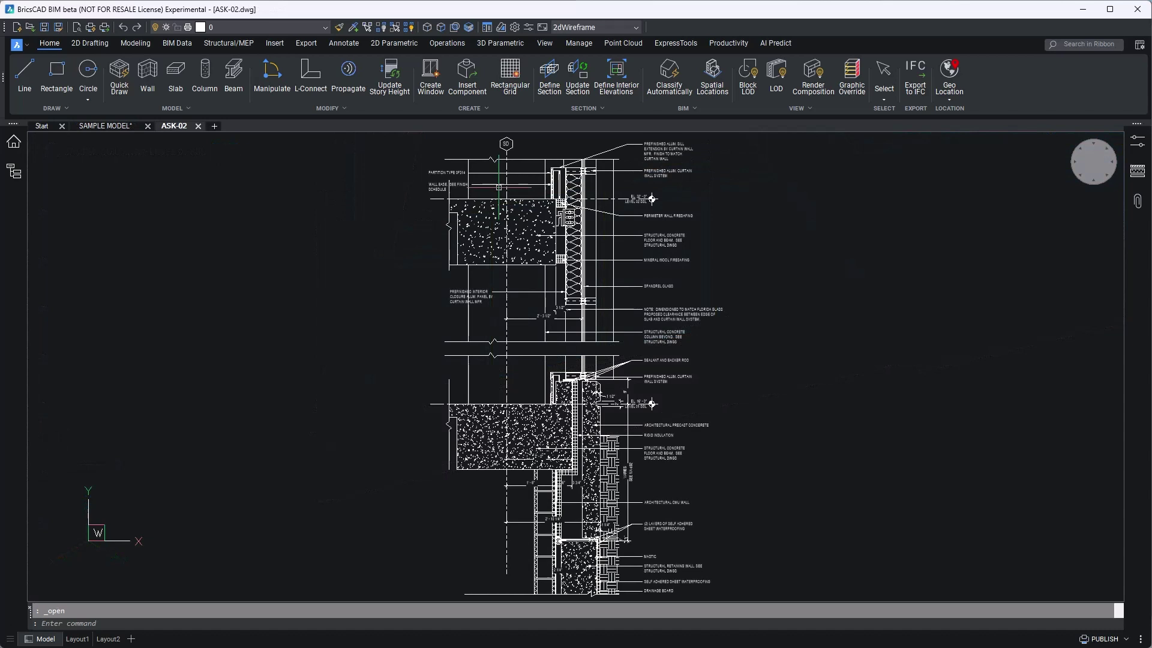
{"action": "scroll", "coordinate": [598, 398], "scroll_direction": "down", "scroll_amount": 2}
{"action": "scroll", "coordinate": [598, 398], "scroll_direction": "up", "scroll_amount": 2}
{"action": "scroll", "coordinate": [574, 399], "scroll_direction": "up", "scroll_amount": 7}
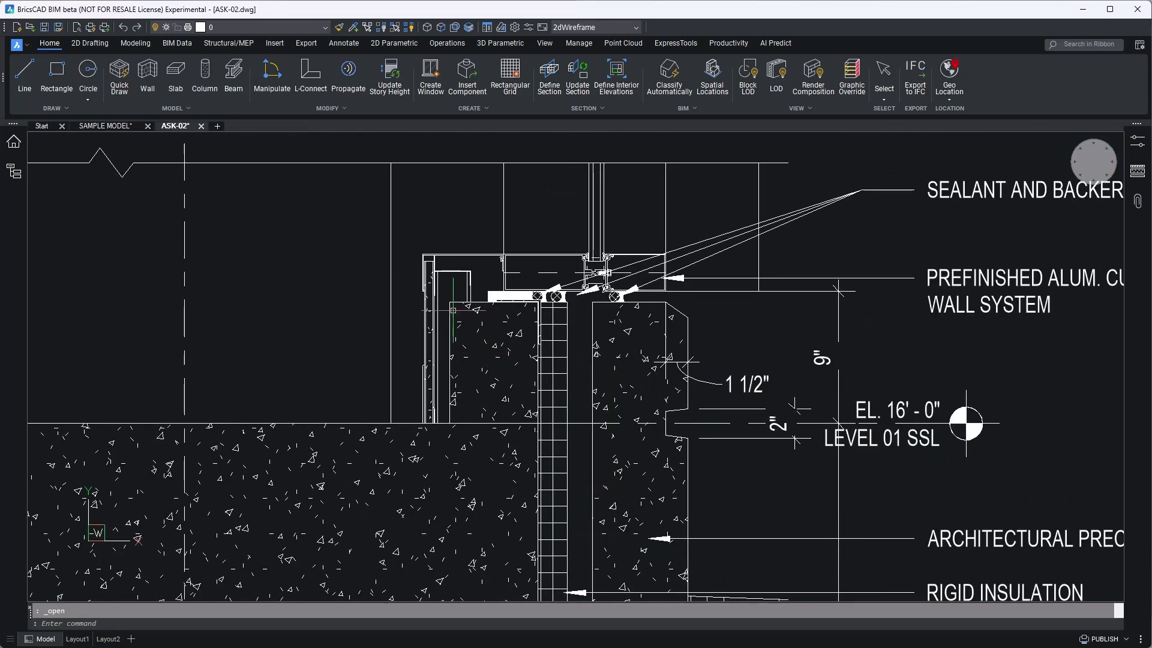
{"action": "middle_click_drag", "start_coordinate": [356, 247], "coordinate": [327, 308]}
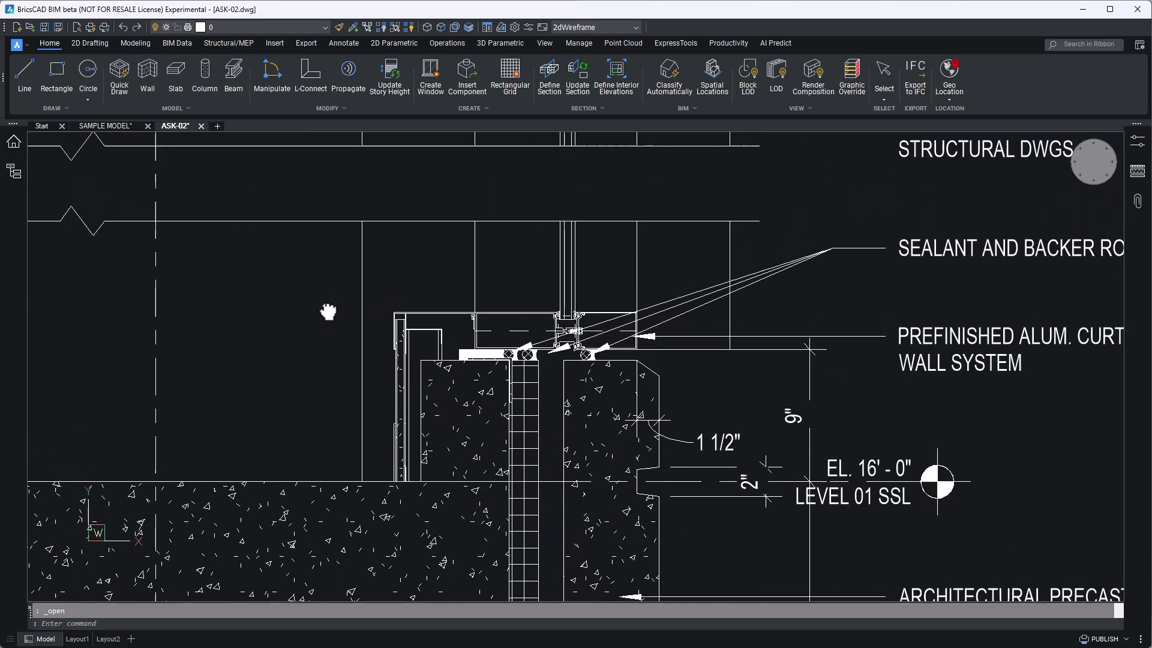
{"action": "left_click", "coordinate": [510, 315]}
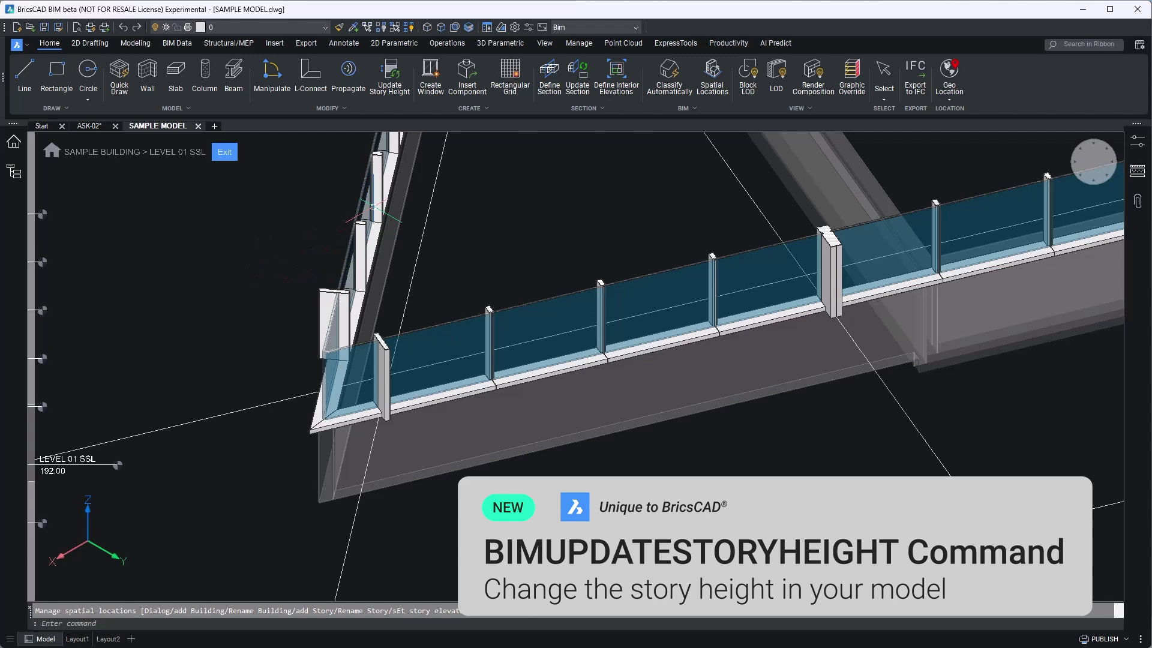
Raise LEVEL 01 SSL from 192 to 201, moving its curtain walls and walls with it
{"action": "left_click", "coordinate": [394, 88]}
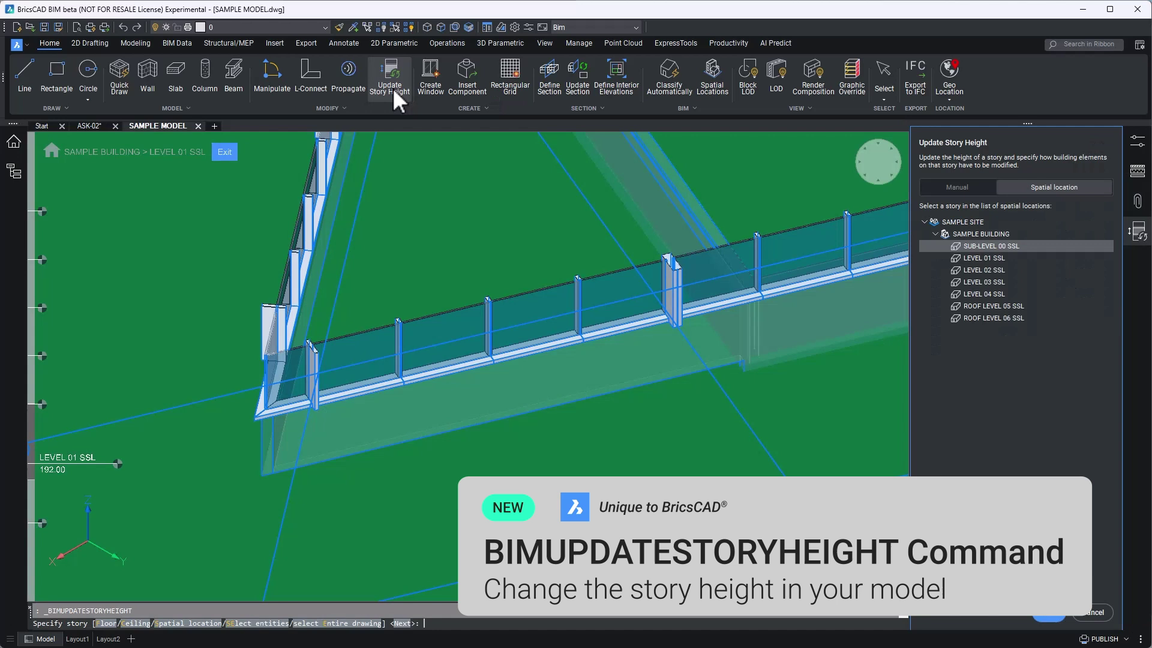
{"action": "left_click", "coordinate": [963, 259]}
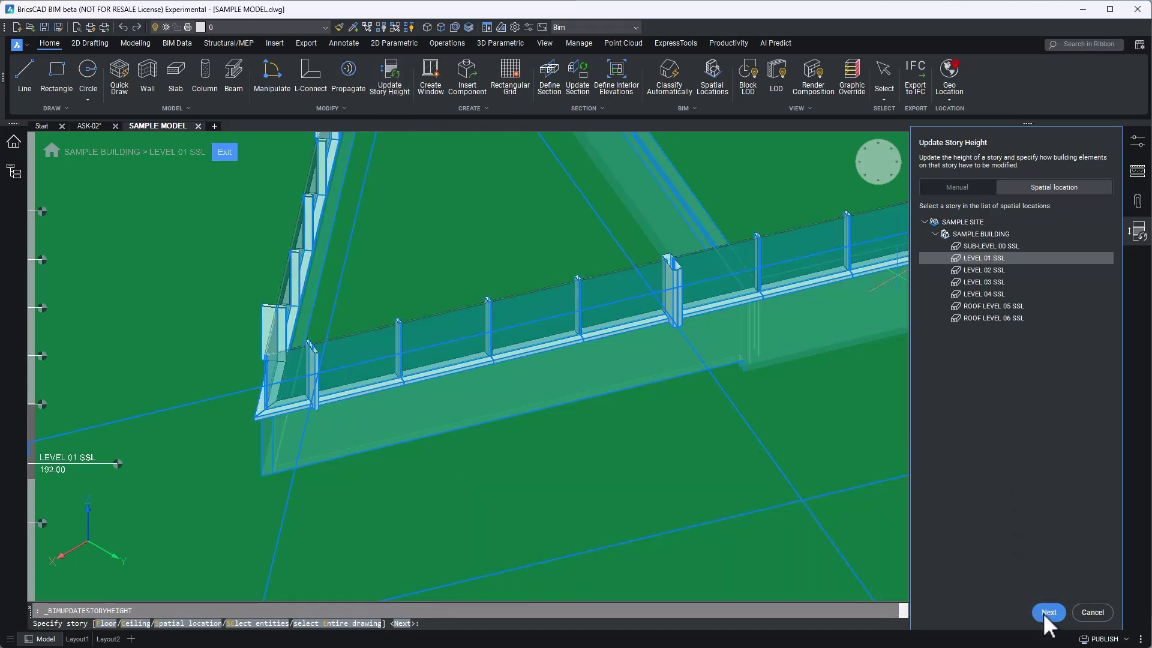
{"action": "left_click", "coordinate": [1047, 613]}
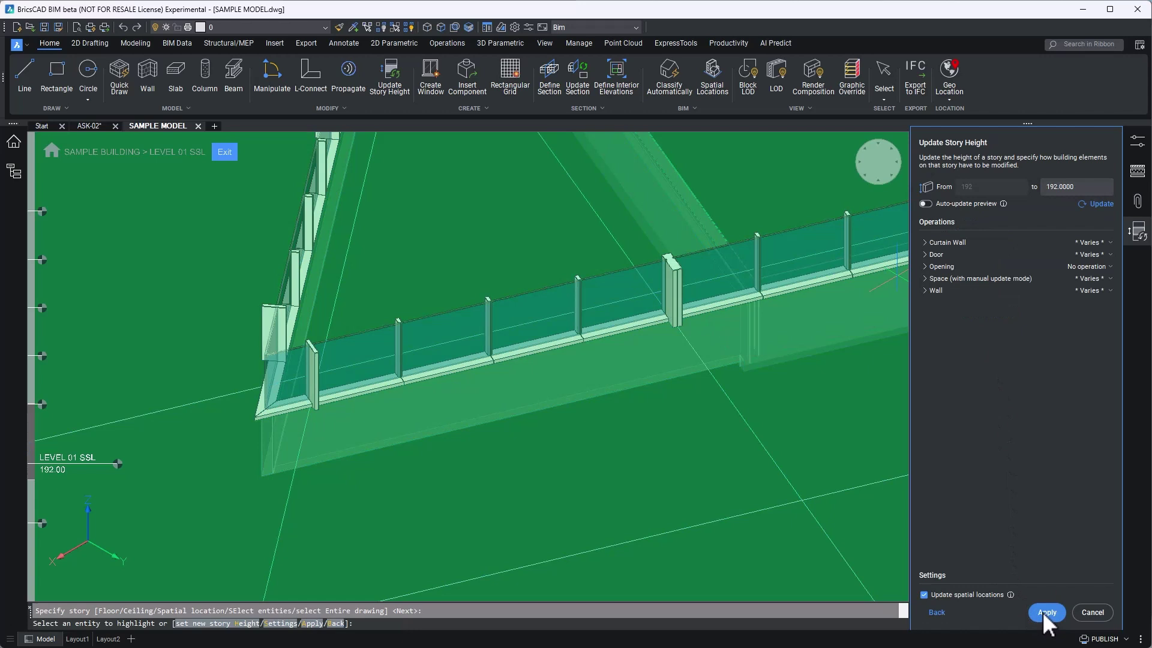
{"action": "left_click", "coordinate": [1088, 242]}
{"action": "left_click", "coordinate": [1088, 265]}
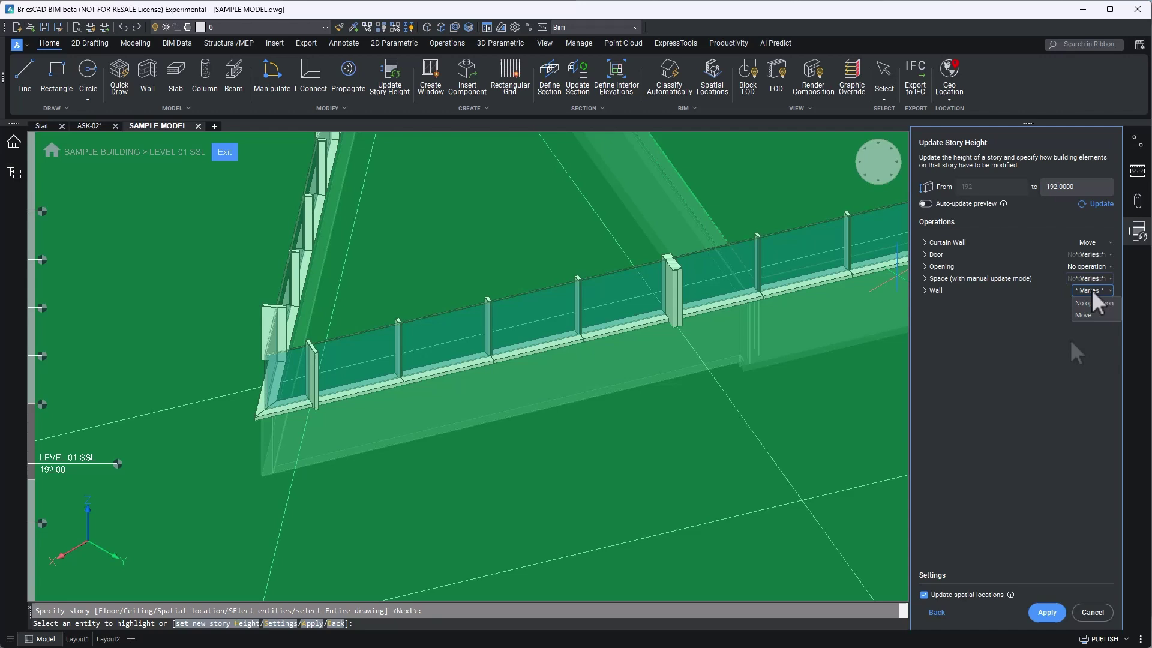
{"action": "double_click", "coordinate": [1059, 187]}
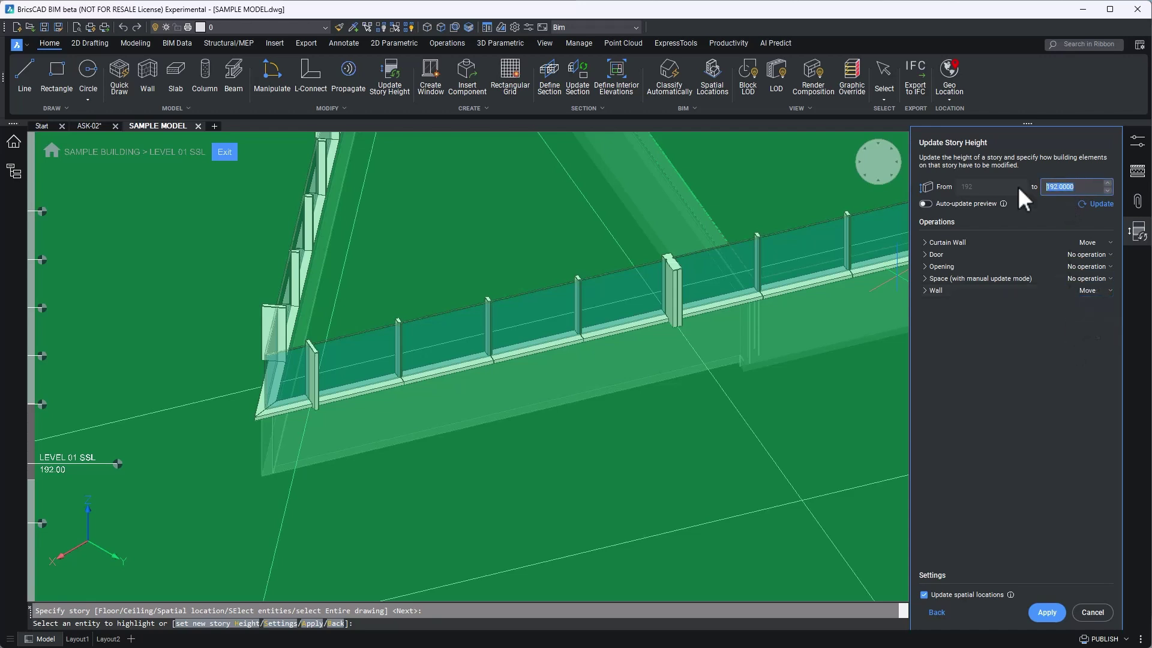
{"action": "type", "text": "201"}
{"action": "key", "text": "Return"}
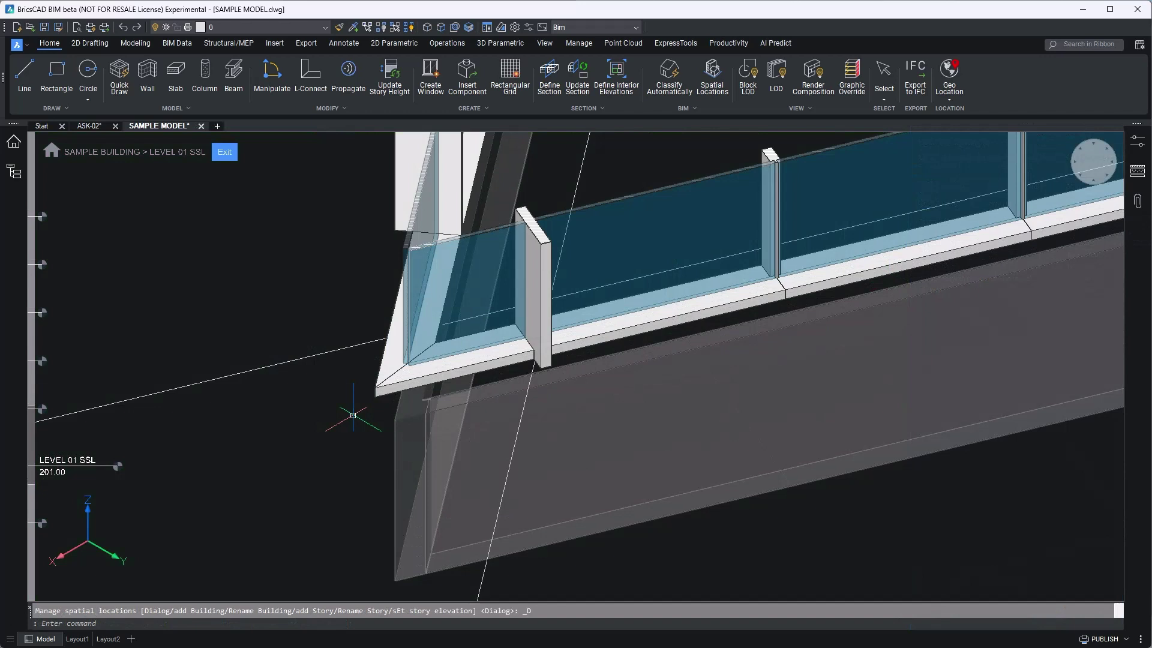
Rename the LEVEL 01 SSL story to LEVEL 01 T.O. EDGE in the Spatial Locations Manager
{"action": "middle_click_drag", "start_coordinate": [344, 420], "coordinate": [400, 414], "text": "shift"}
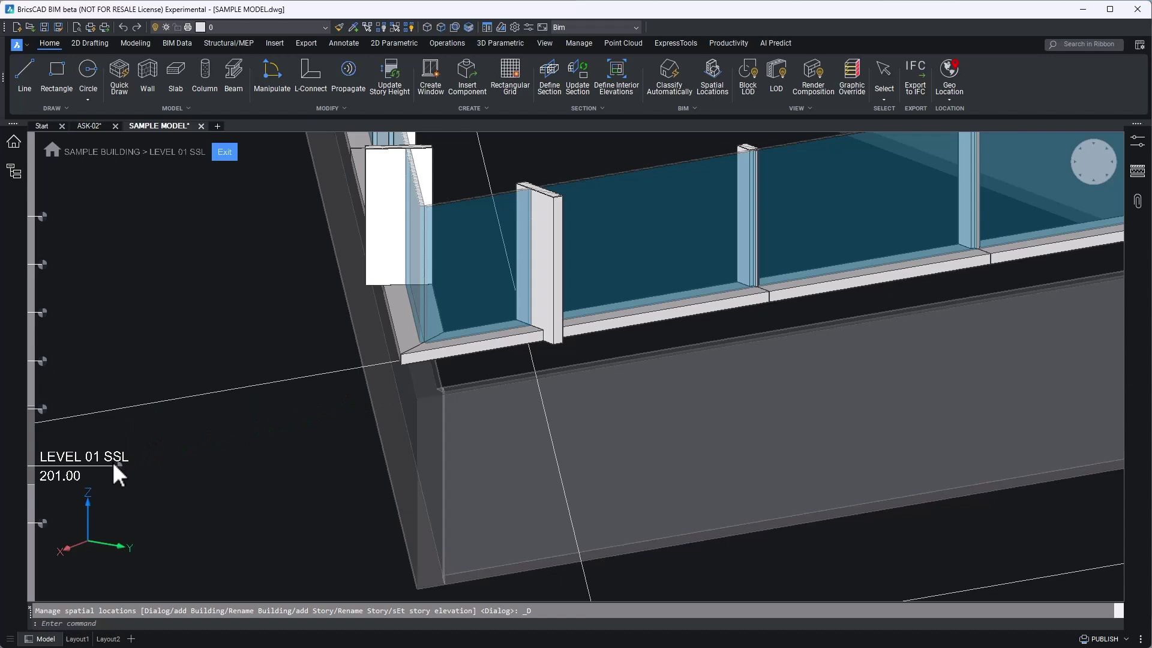
{"action": "left_click", "coordinate": [51, 156]}
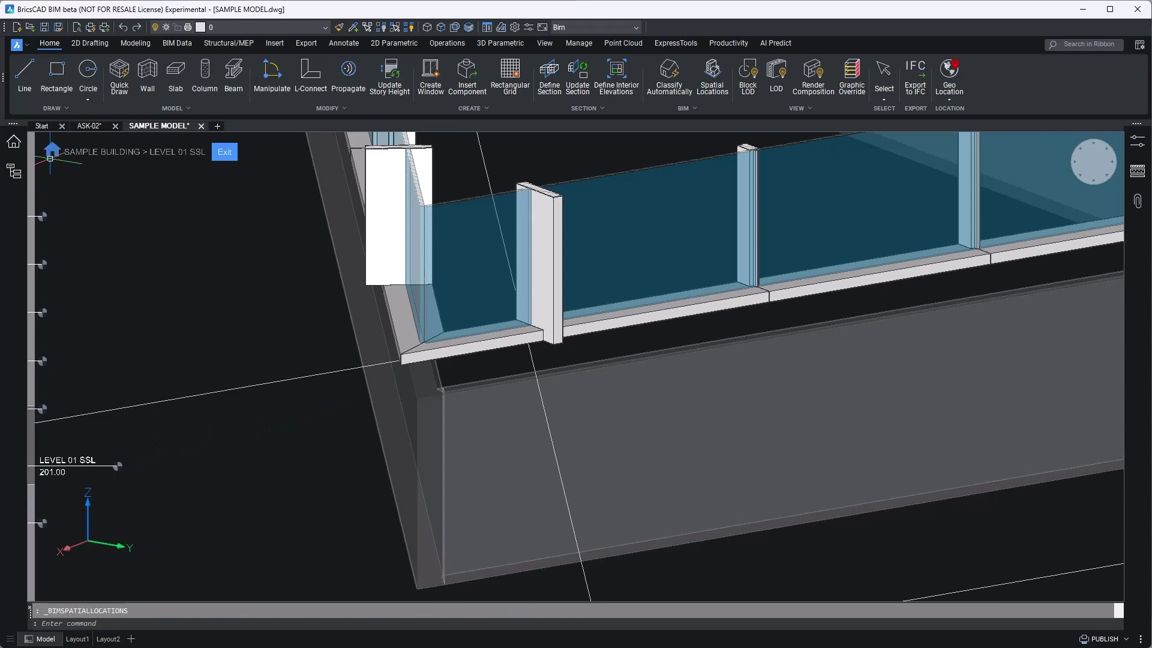
{"action": "left_click", "coordinate": [435, 263]}
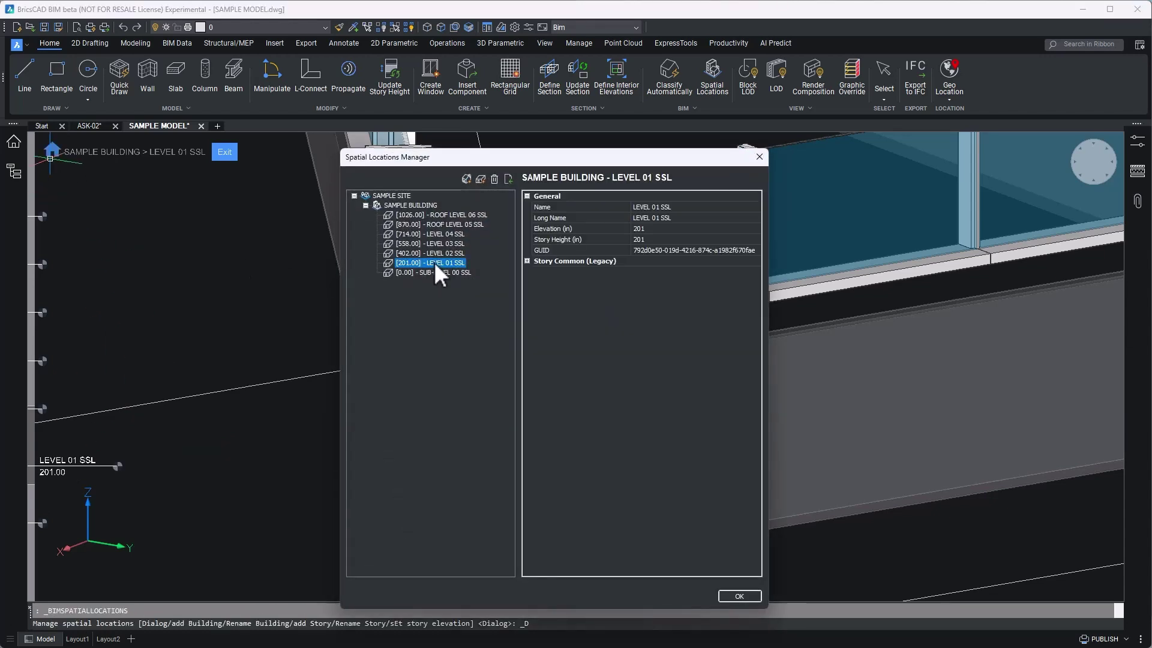
{"action": "left_click", "coordinate": [678, 207]}
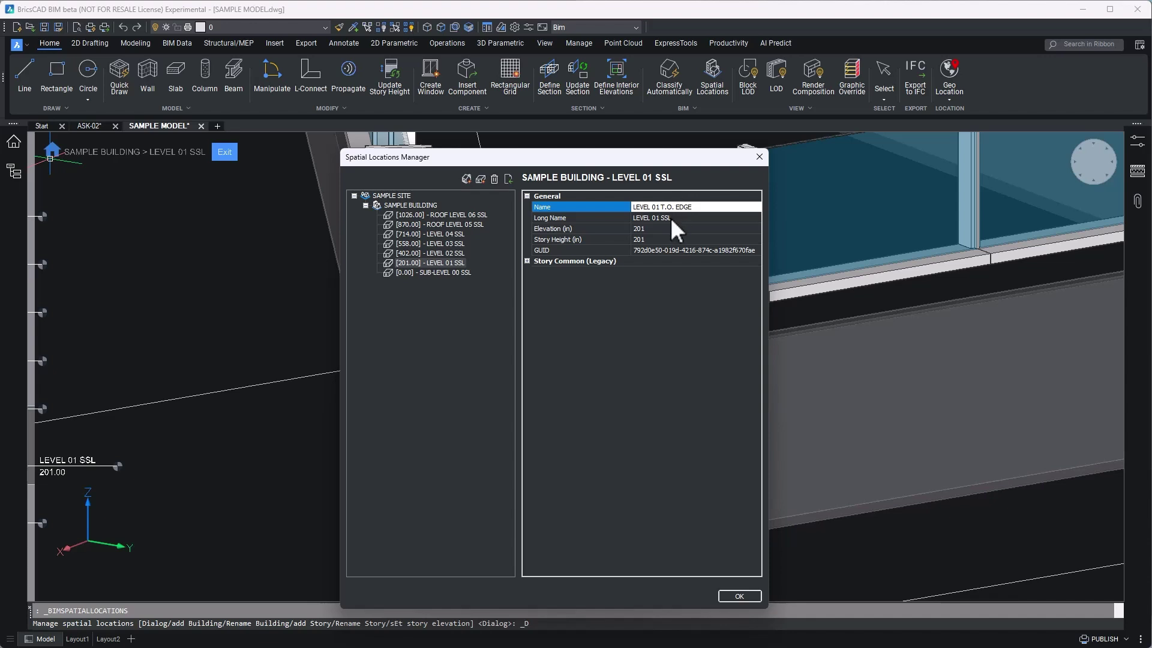
{"action": "left_click", "coordinate": [658, 217]}
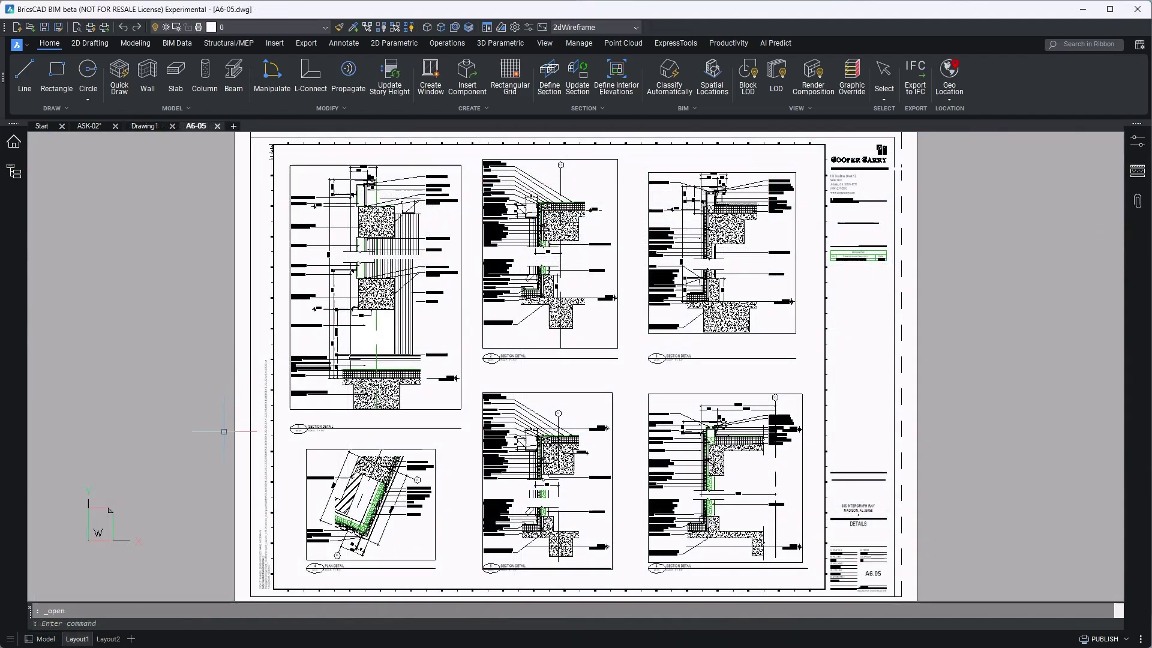
Zoom to the A6-05 wall detail and start a DI distance measurement at the wall endpoint
{"action": "left_click", "coordinate": [57, 639]}
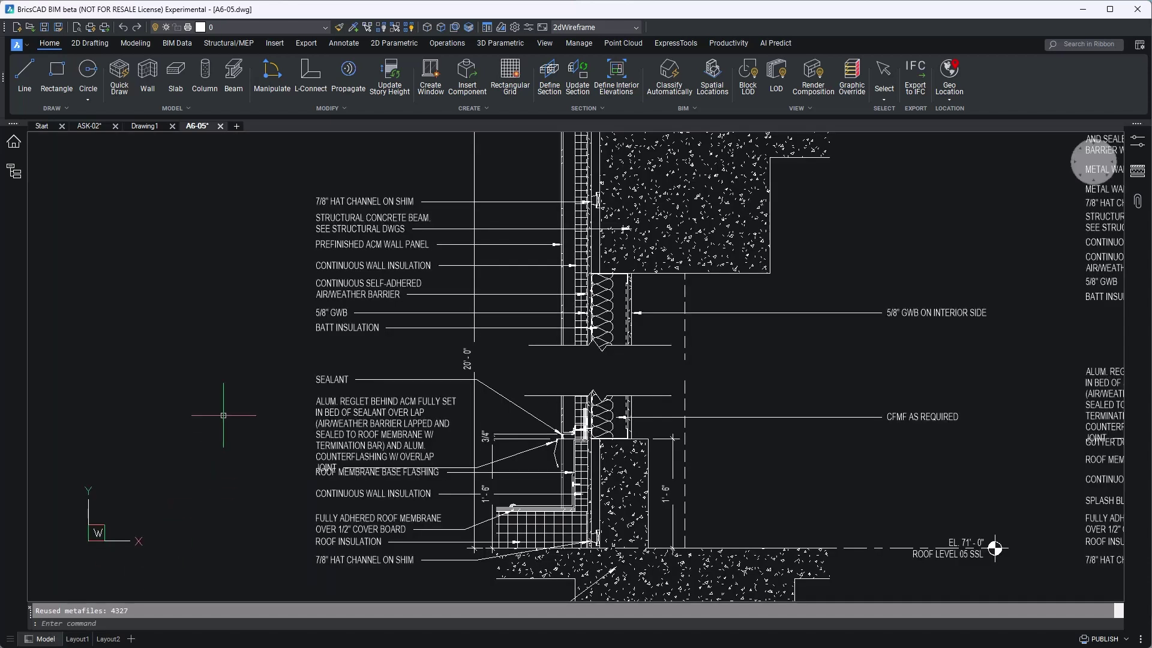
{"action": "scroll", "coordinate": [223, 413], "scroll_direction": "down", "scroll_amount": 3}
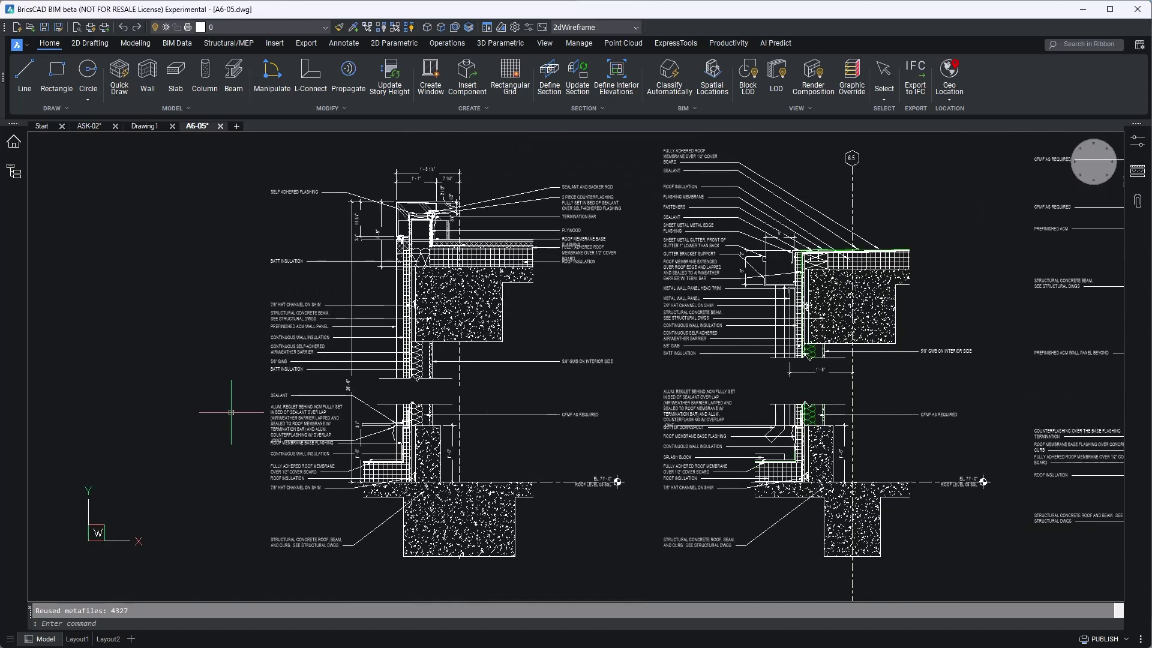
{"action": "scroll", "coordinate": [381, 397], "scroll_direction": "up", "scroll_amount": 5}
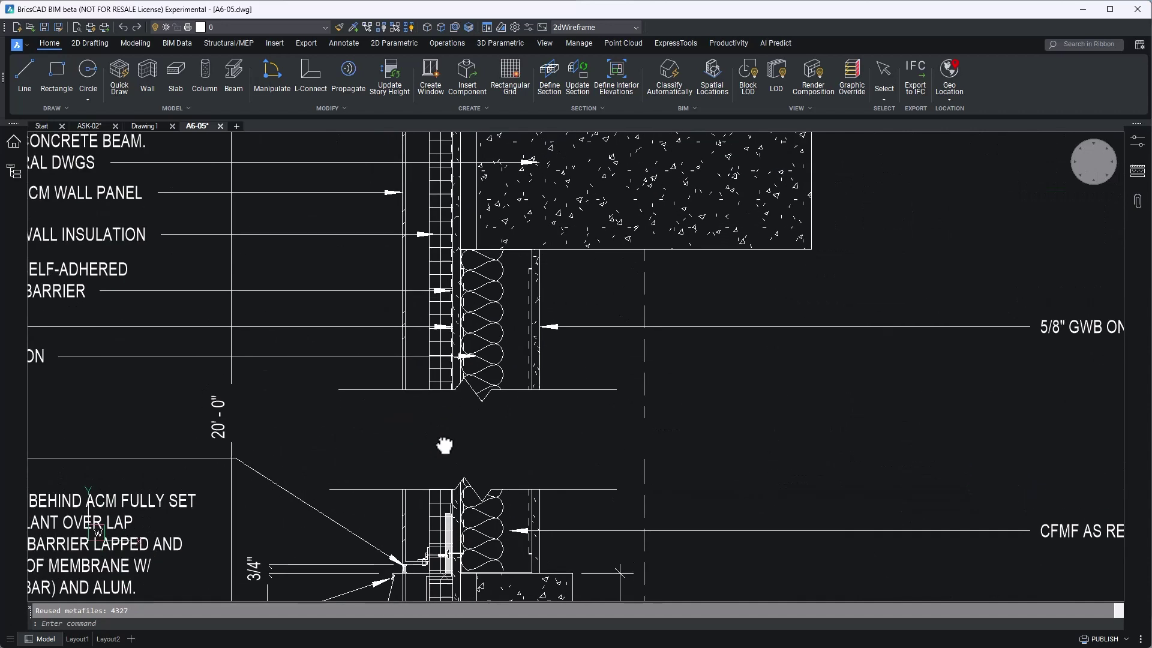
{"action": "scroll", "coordinate": [446, 444], "scroll_direction": "down", "scroll_amount": 3}
{"action": "middle_click_drag", "start_coordinate": [446, 444], "coordinate": [471, 451]}
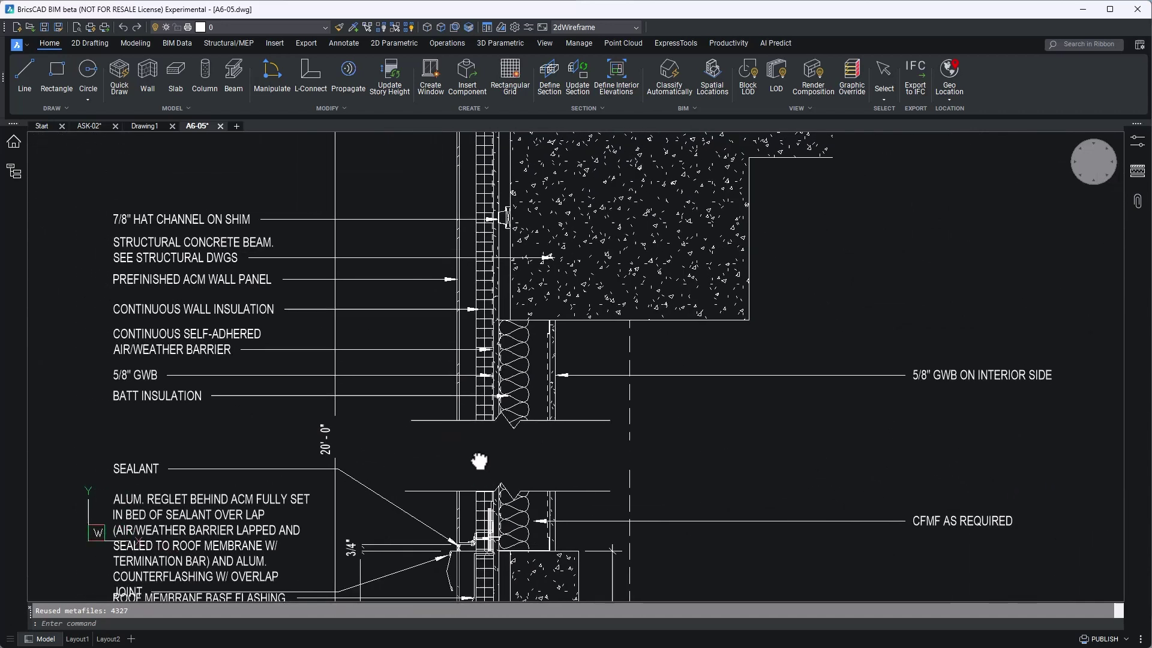
{"action": "type", "text": "DI"}
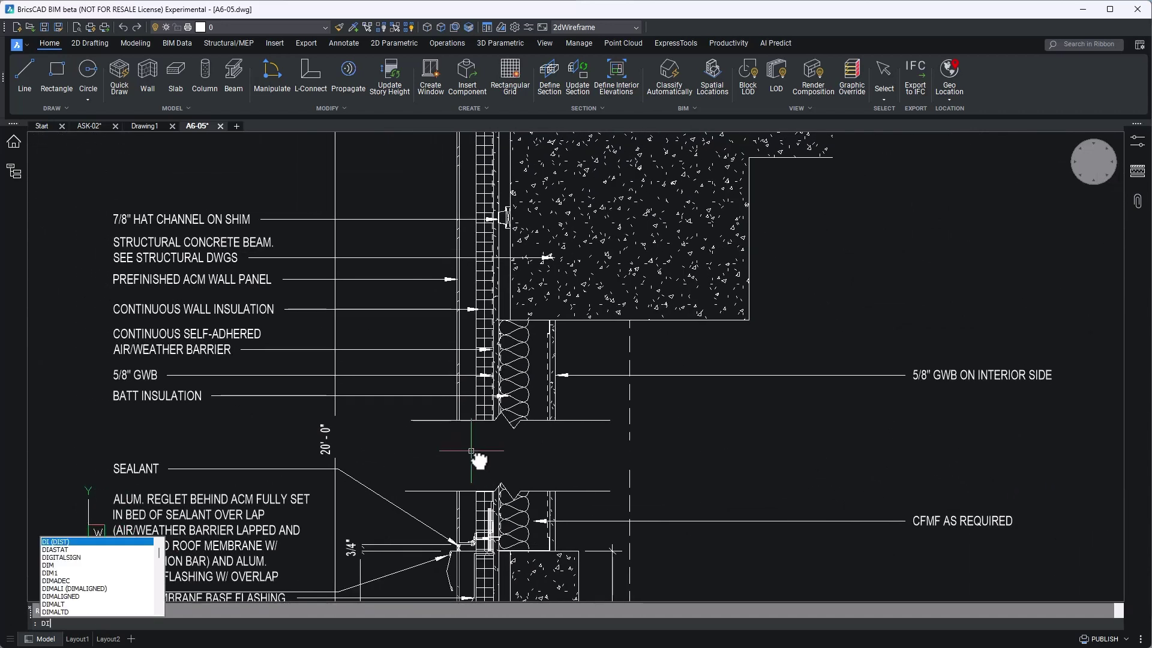
{"action": "key", "text": "Return"}
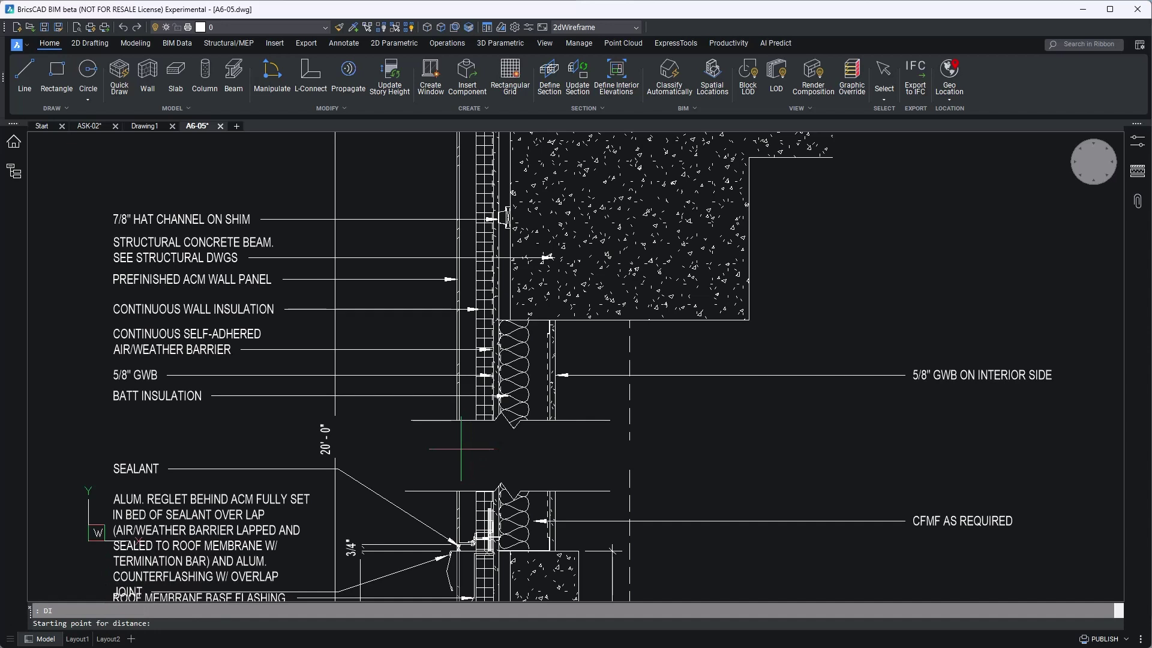
{"action": "left_click", "coordinate": [456, 420]}
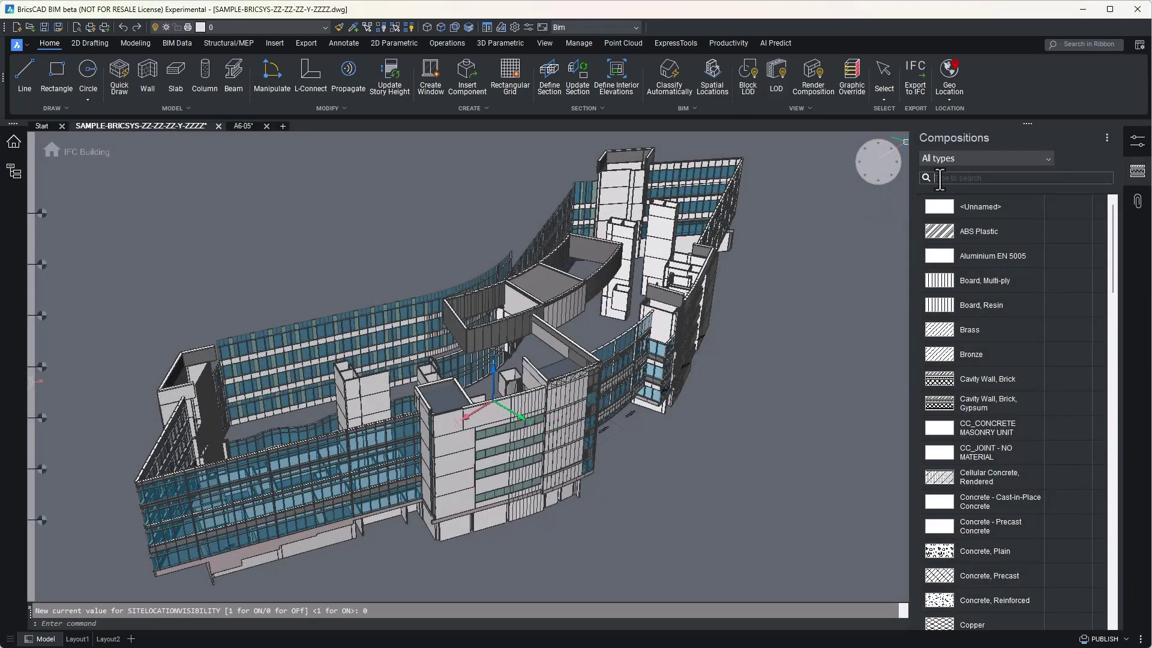
Find STL-1 in Compositions, review its layers, and drag it onto the window-selected curved walls
{"action": "type", "text": "STL"}
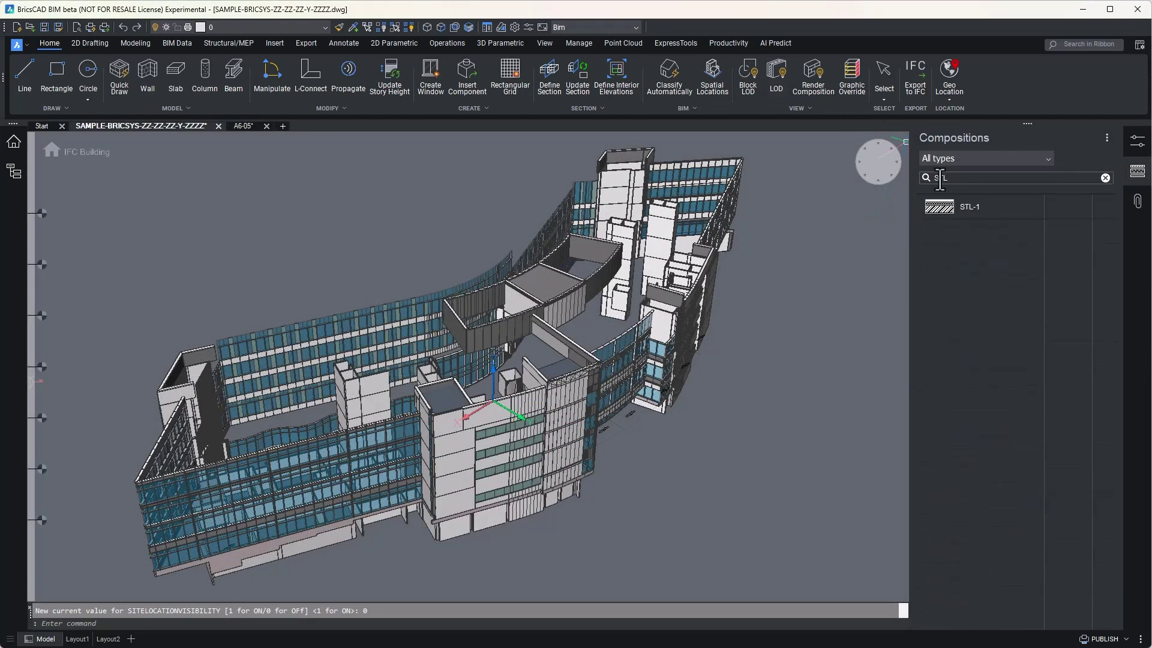
{"action": "double_click", "coordinate": [973, 204]}
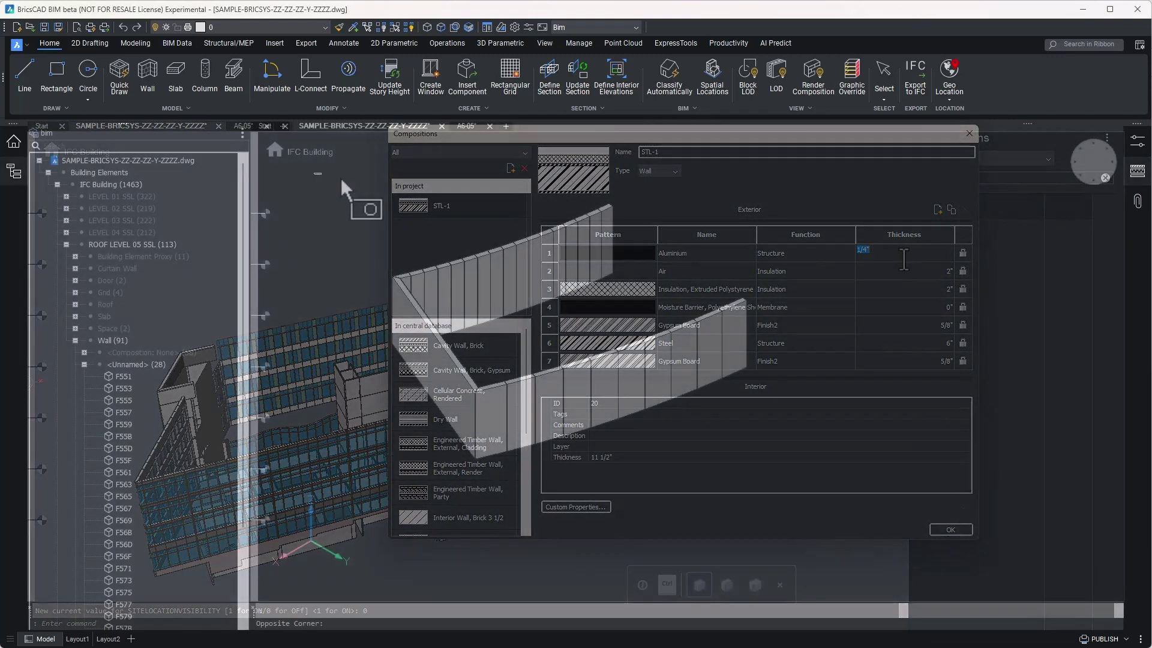
{"action": "left_click", "coordinate": [314, 173]}
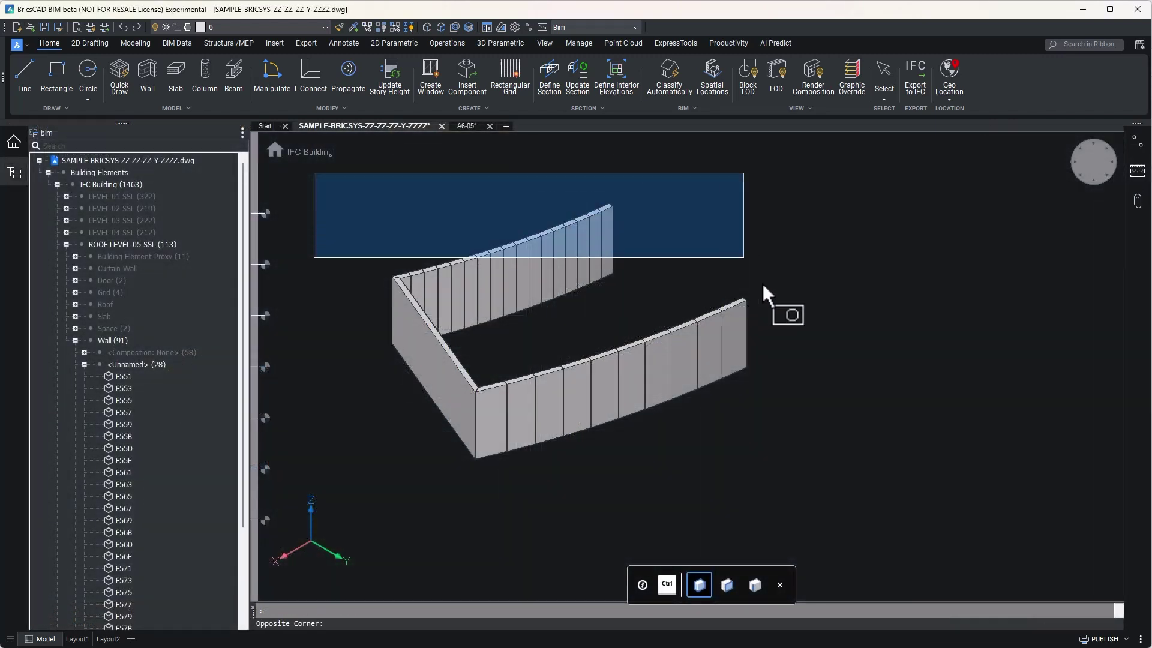
{"action": "left_click", "coordinate": [823, 466]}
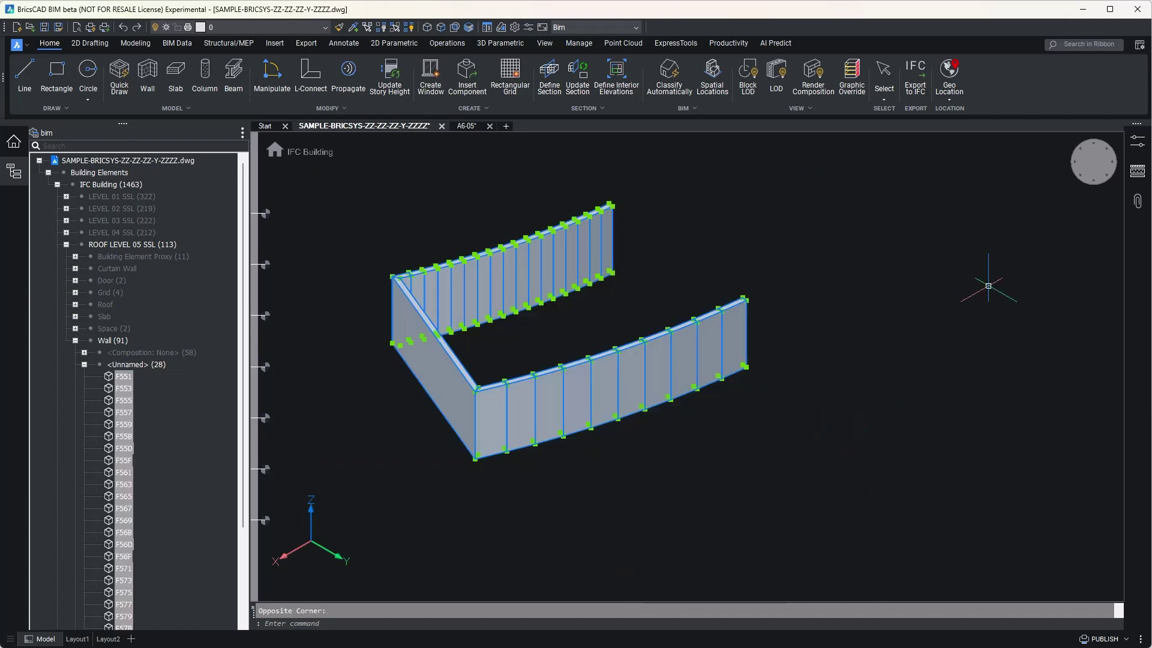
{"action": "left_click", "coordinate": [1136, 171]}
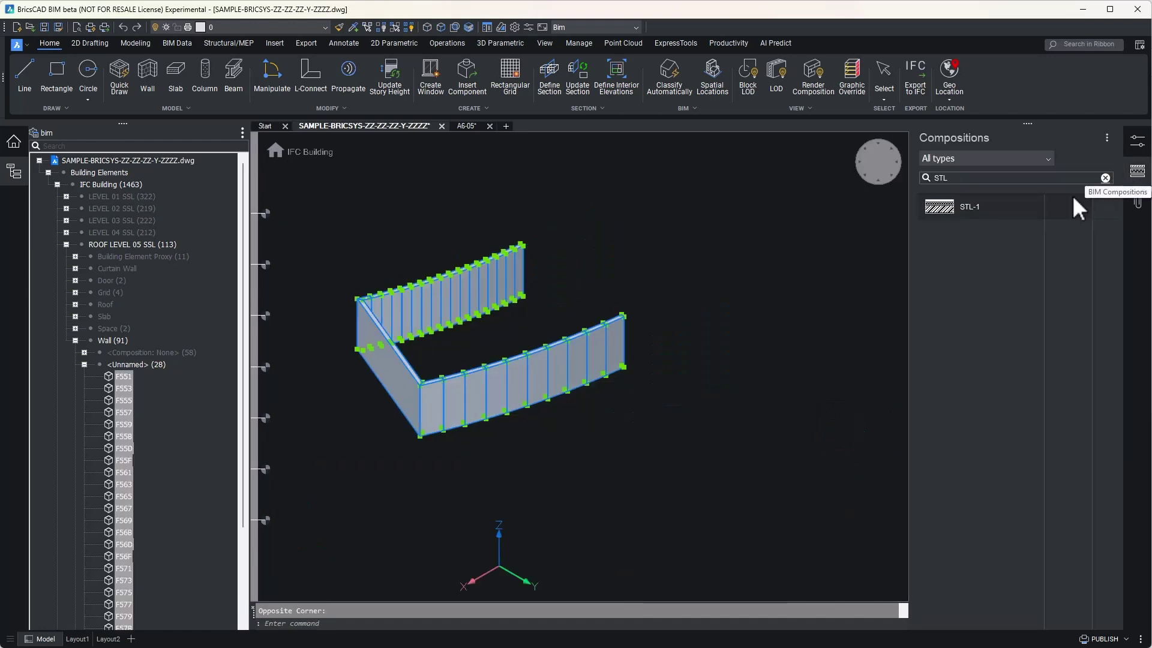
{"action": "left_click", "coordinate": [999, 211]}
{"action": "left_click_drag", "start_coordinate": [998, 210], "coordinate": [502, 290]}
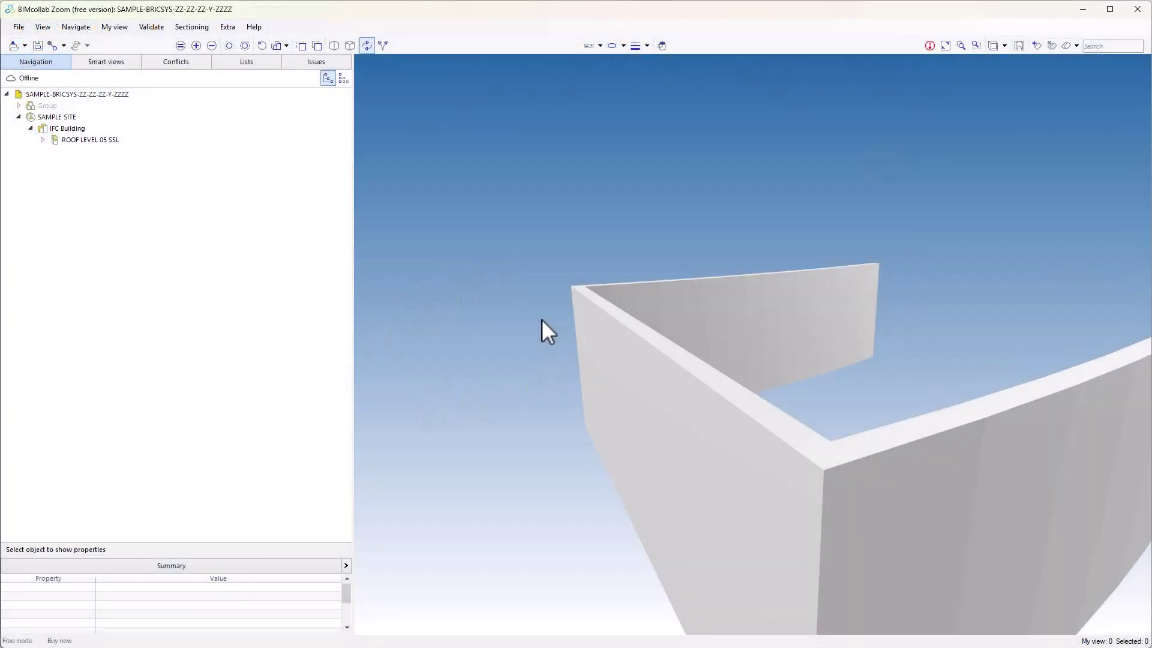
Measure the exported wall's top edge in BIMcollab Zoom, about 11.586 m long
{"action": "left_click_drag", "start_coordinate": [926, 270], "coordinate": [952, 290]}
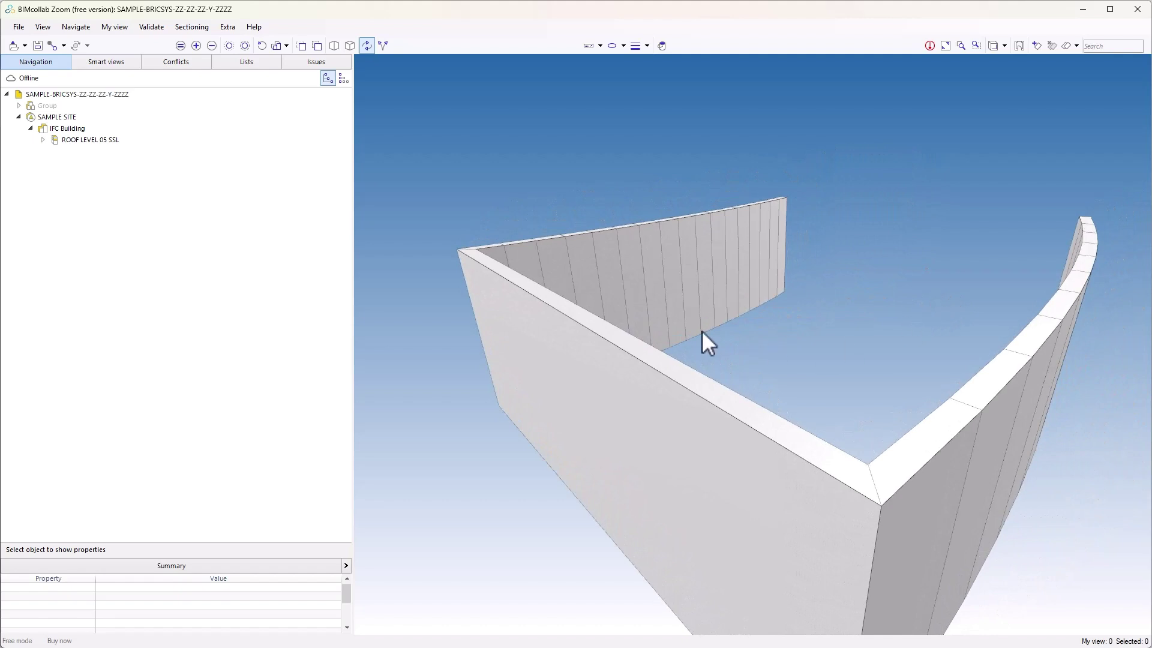
{"action": "left_click", "coordinate": [589, 45]}
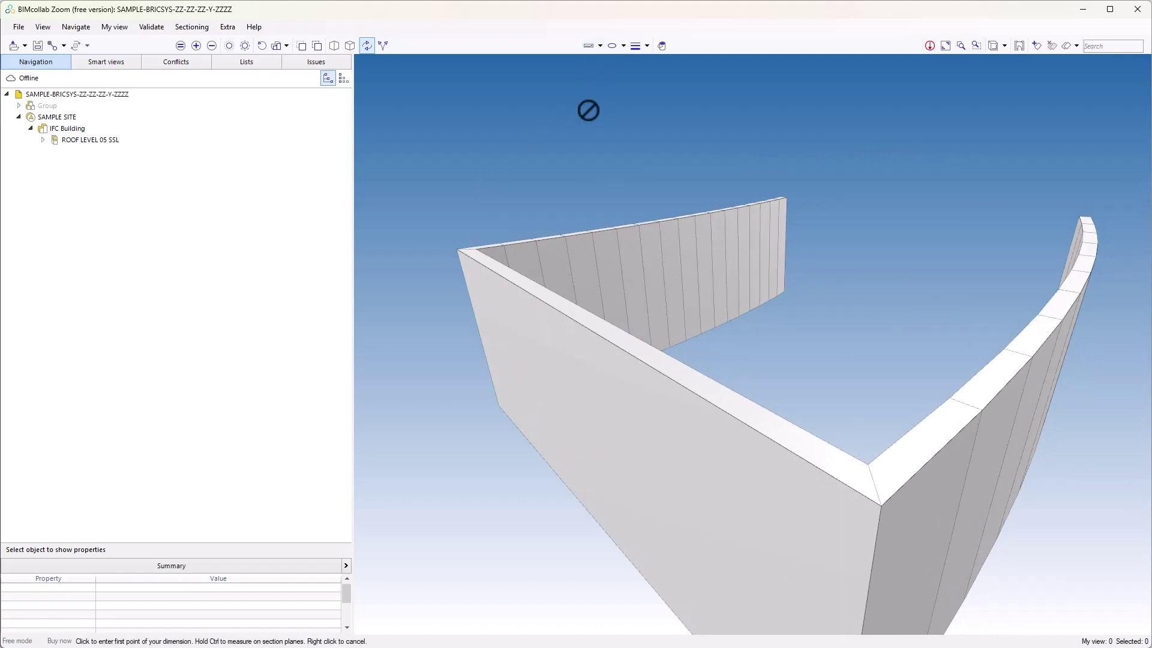
{"action": "left_click", "coordinate": [620, 339]}
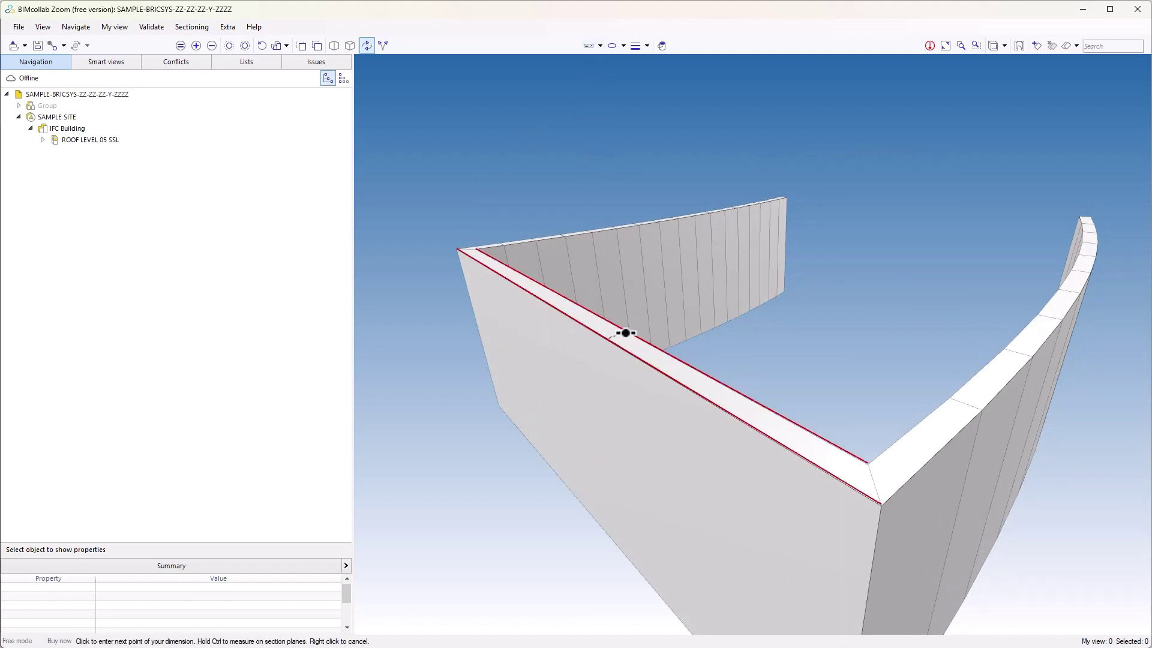
{"action": "left_click", "coordinate": [626, 334]}
{"action": "scroll", "coordinate": [607, 334], "scroll_direction": "up", "scroll_amount": 2}
{"action": "scroll", "coordinate": [607, 333], "scroll_direction": "down", "scroll_amount": 3}
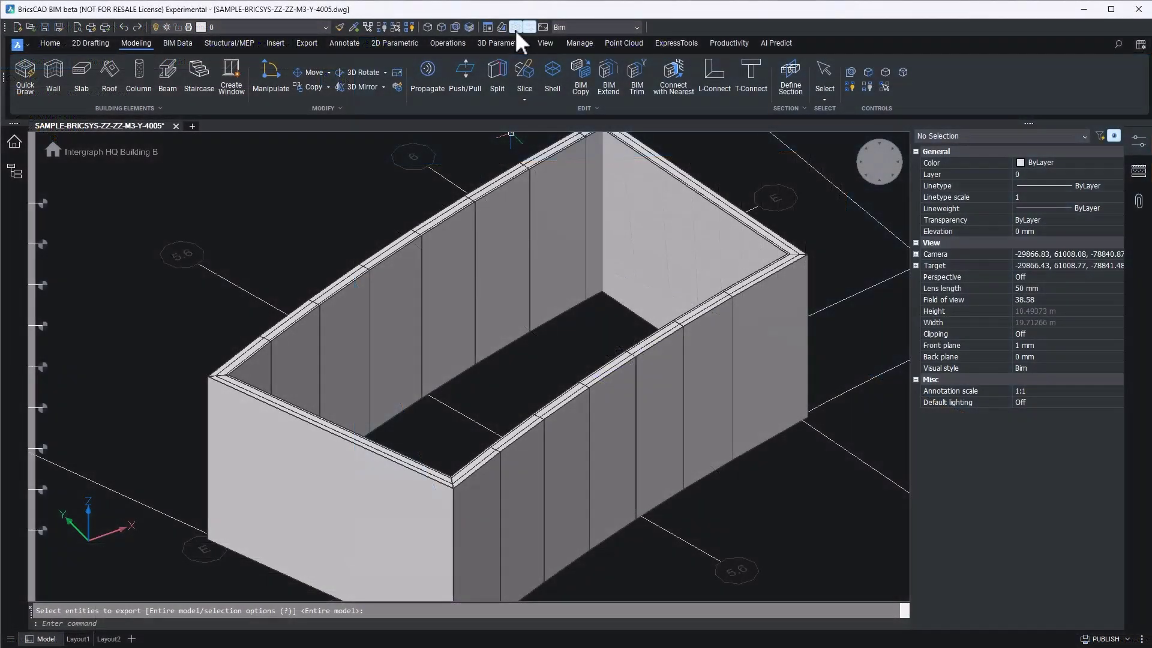
Toggle 'Export multi-ply elements as aggregate' in the BIM > Import and Export > IFC settings
{"action": "left_click", "coordinate": [514, 28]}
{"action": "left_click", "coordinate": [294, 380]}
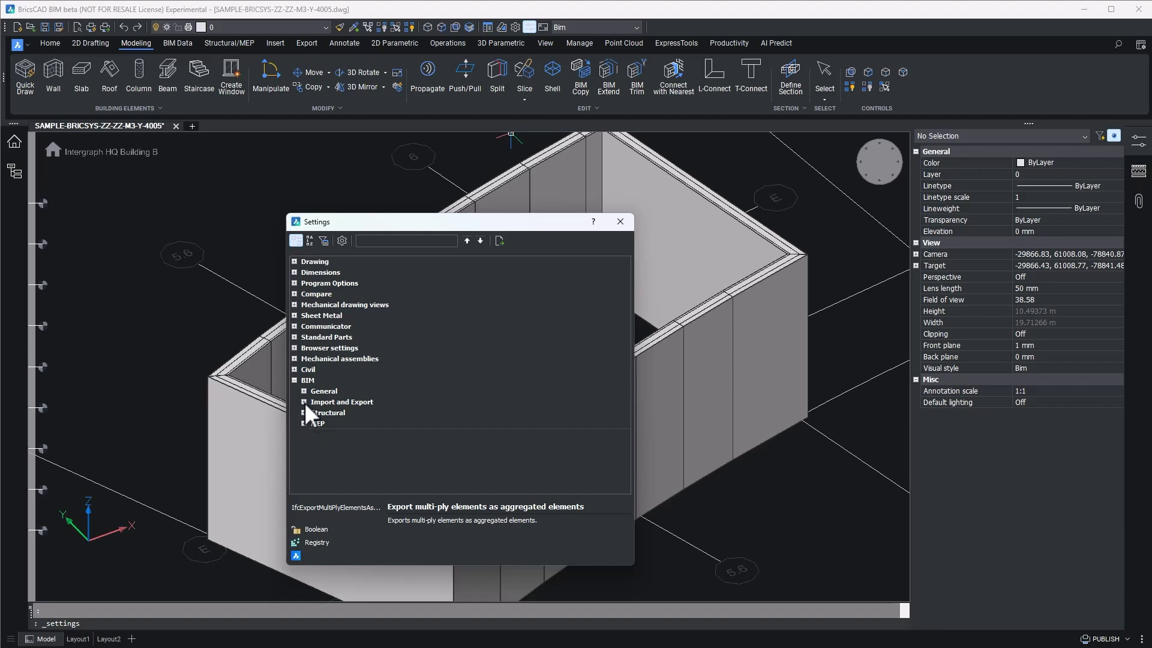
{"action": "left_click", "coordinate": [304, 402]}
{"action": "left_click", "coordinate": [312, 413]}
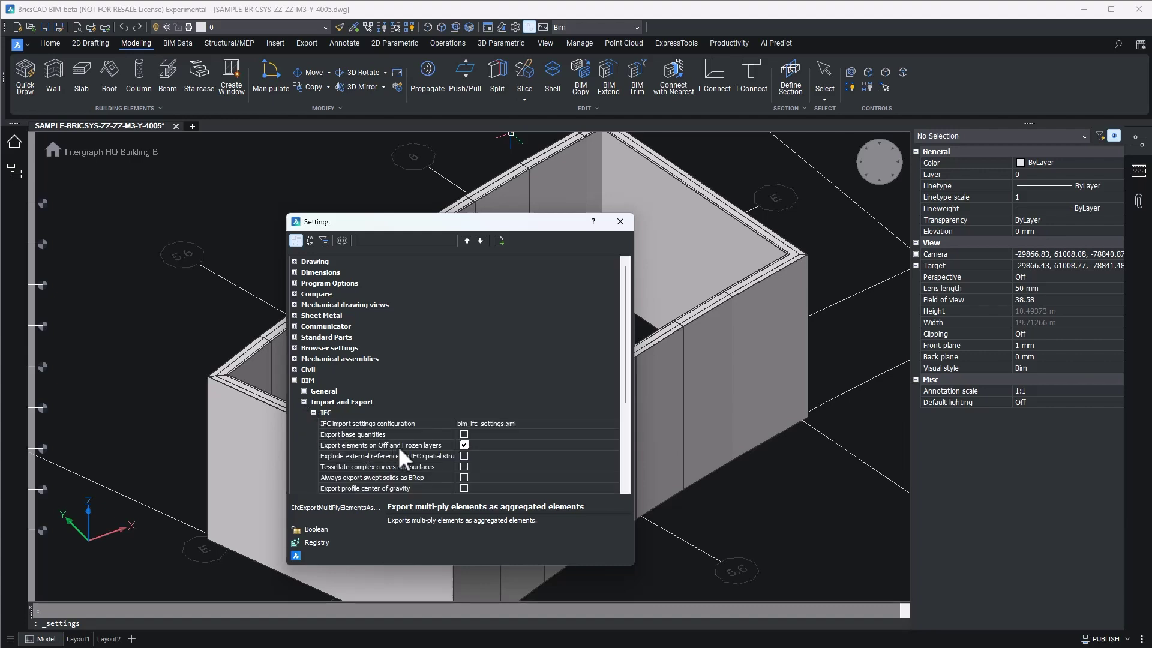
{"action": "scroll", "coordinate": [398, 446], "scroll_direction": "down", "scroll_amount": 4}
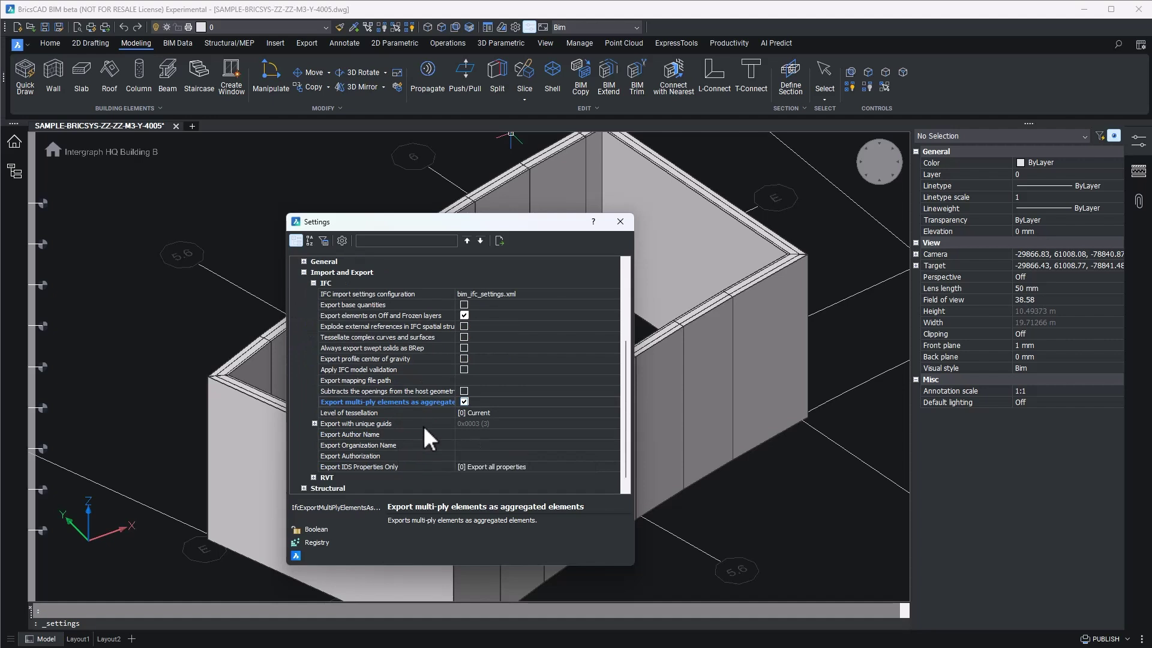
{"action": "left_click", "coordinate": [462, 401]}
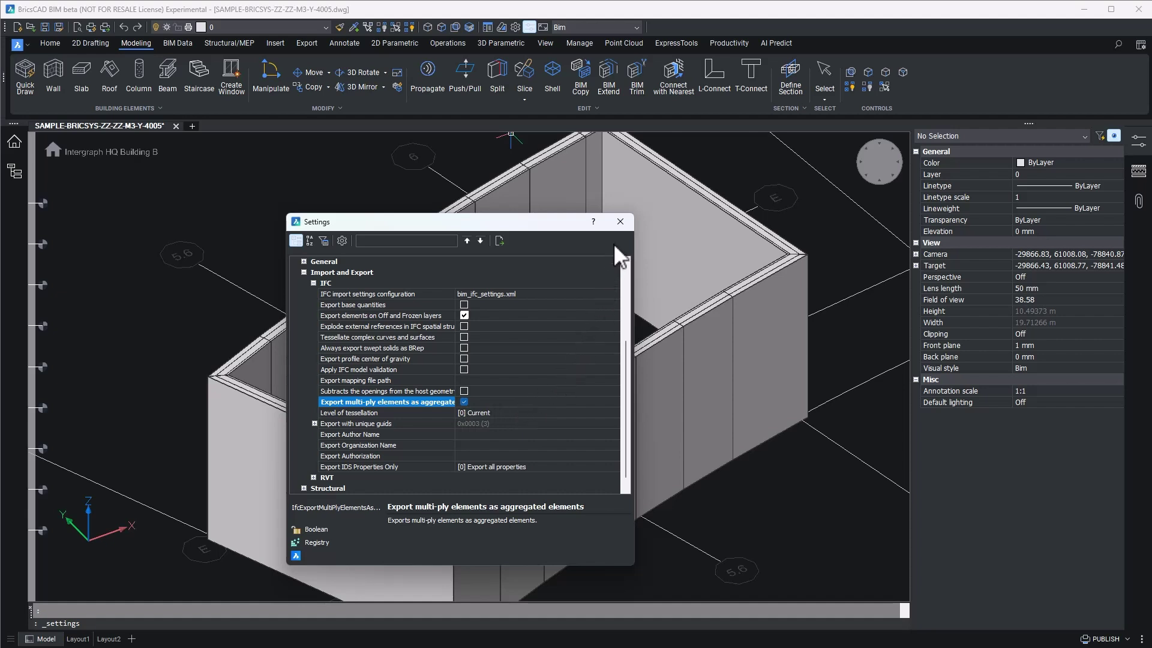
{"action": "left_click", "coordinate": [620, 222]}
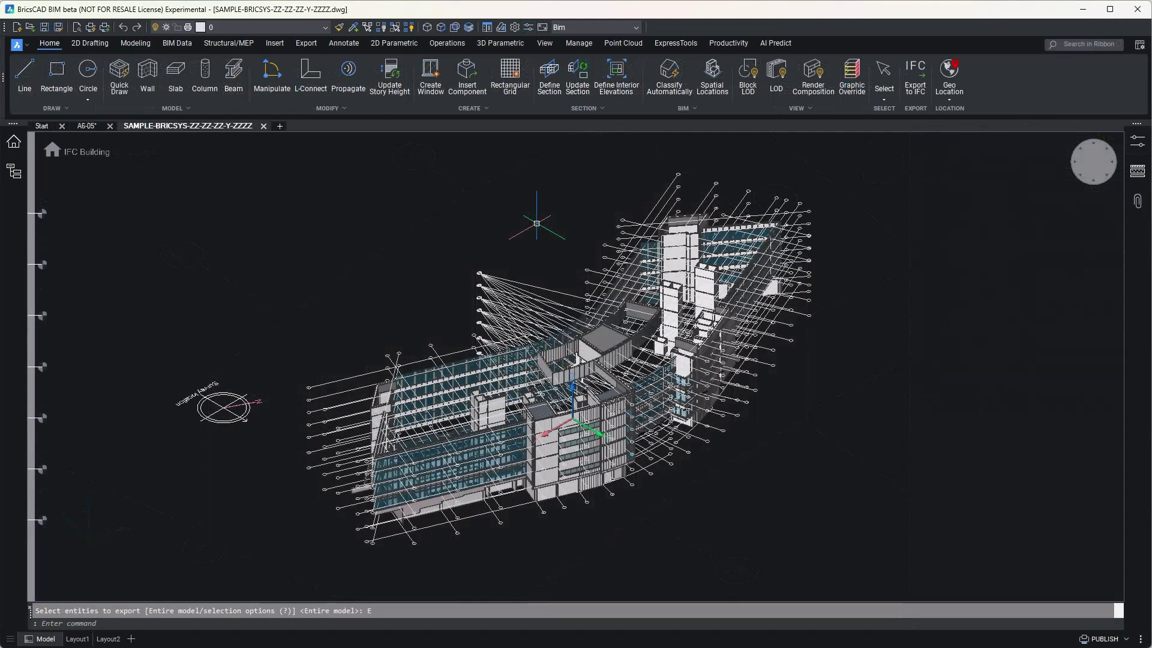
Export the entire model to IFC as an IFC4 Reference View file
{"action": "left_click", "coordinate": [915, 88]}
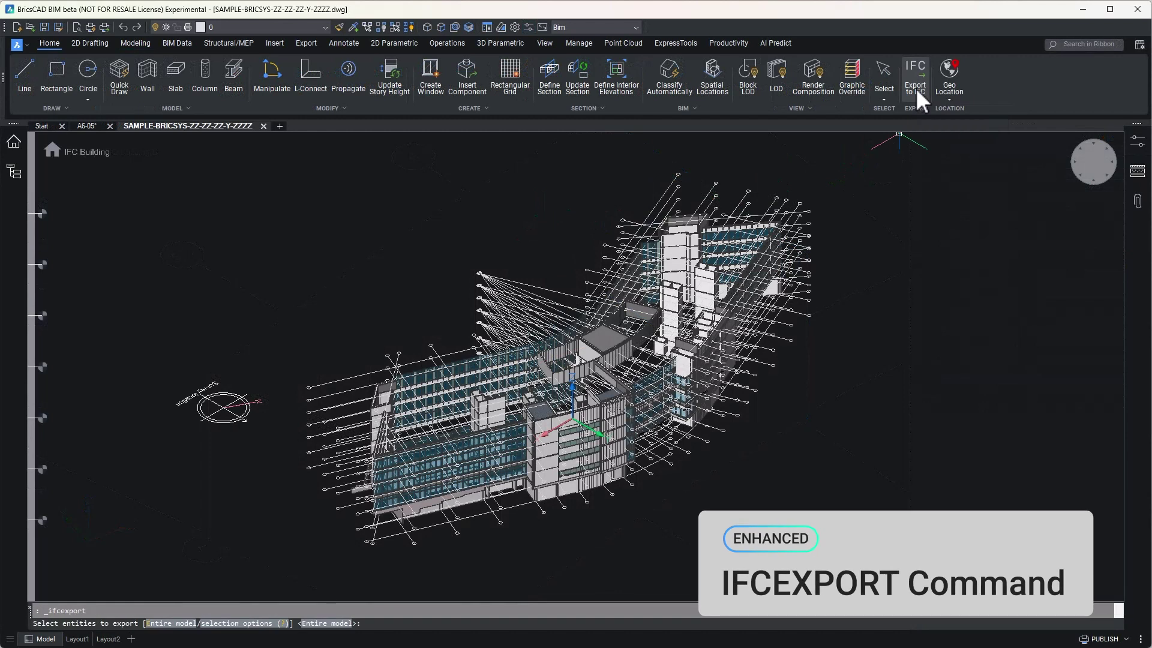
{"action": "key", "text": "Return"}
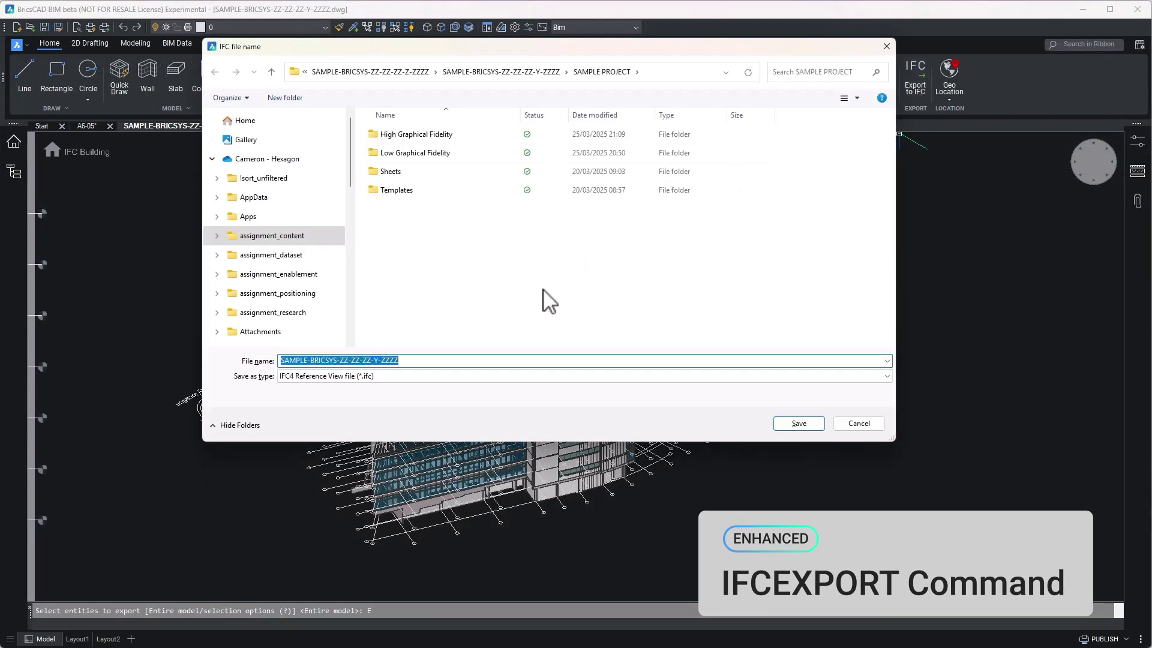
{"action": "left_click", "coordinate": [521, 376]}
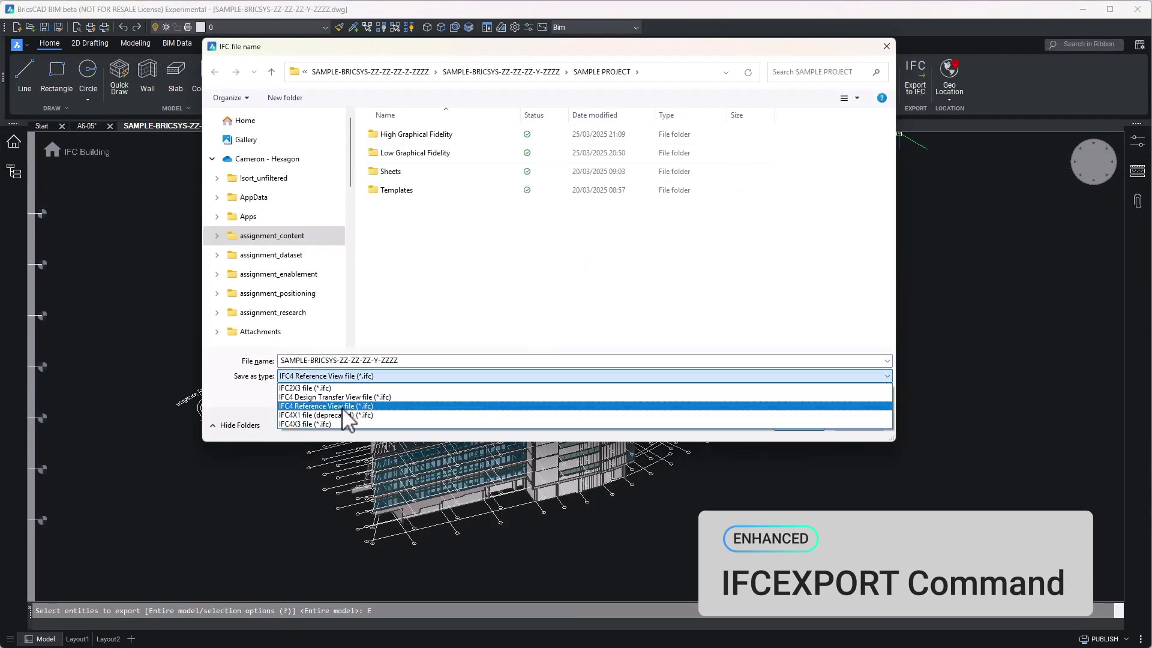
{"action": "left_click", "coordinate": [697, 428]}
{"action": "left_click", "coordinate": [784, 428]}
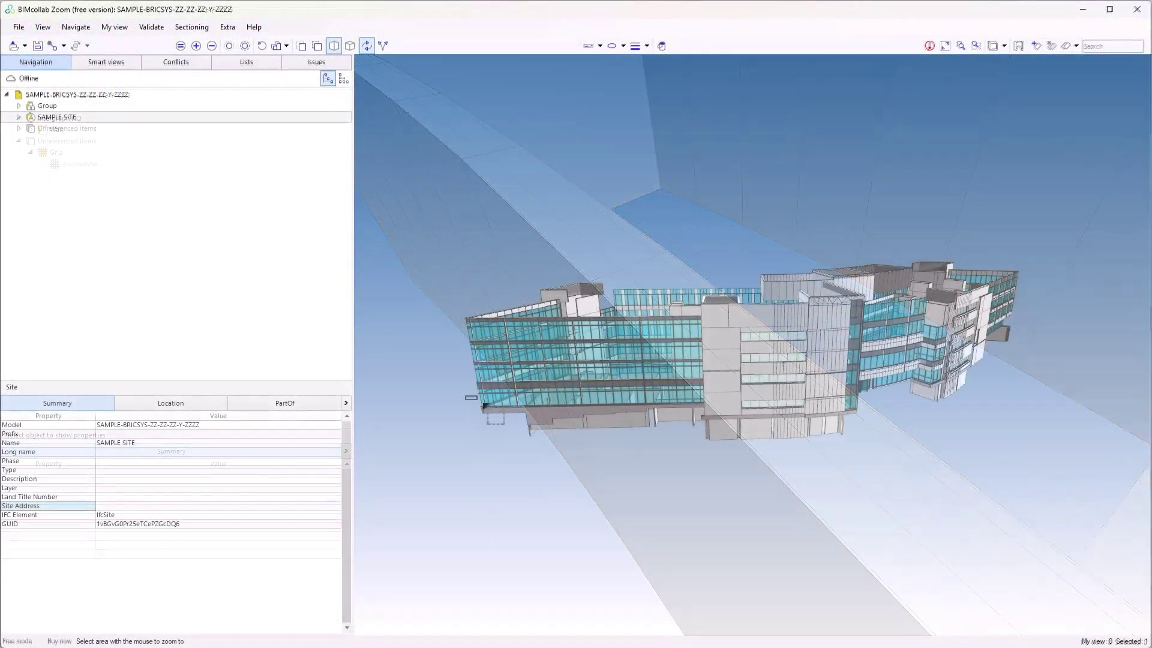
View the whole building and show the properties of the project and SAMPLE SITE
{"action": "left_click_drag", "start_coordinate": [466, 395], "coordinate": [502, 434]}
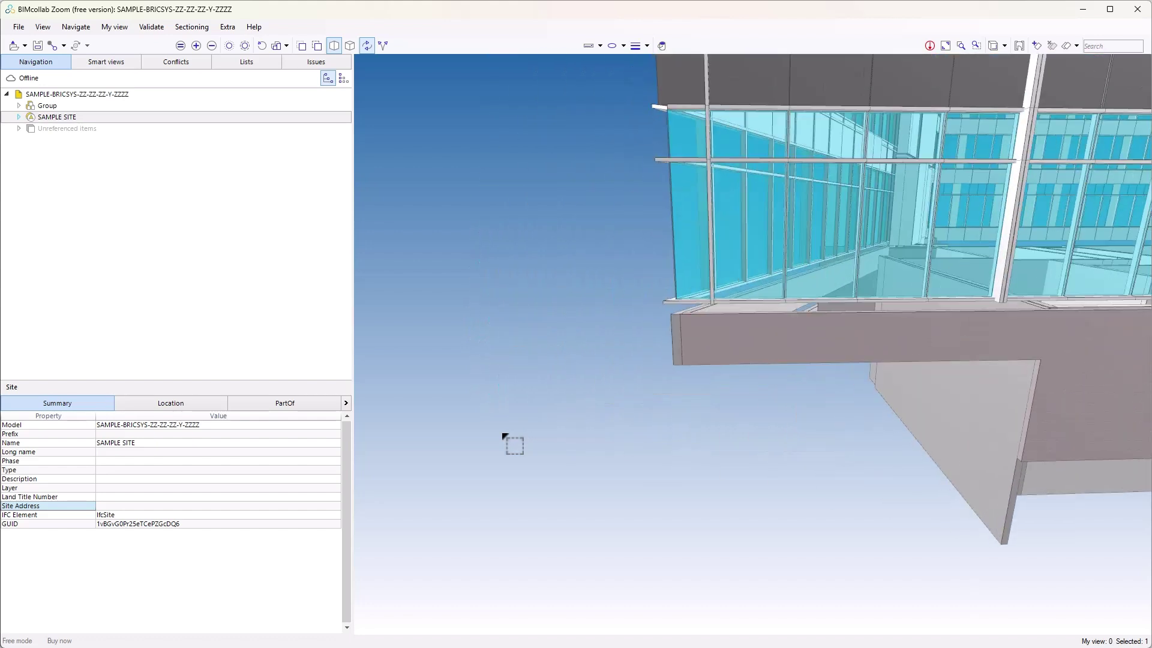
{"action": "scroll", "coordinate": [668, 437], "scroll_direction": "down", "scroll_amount": 10}
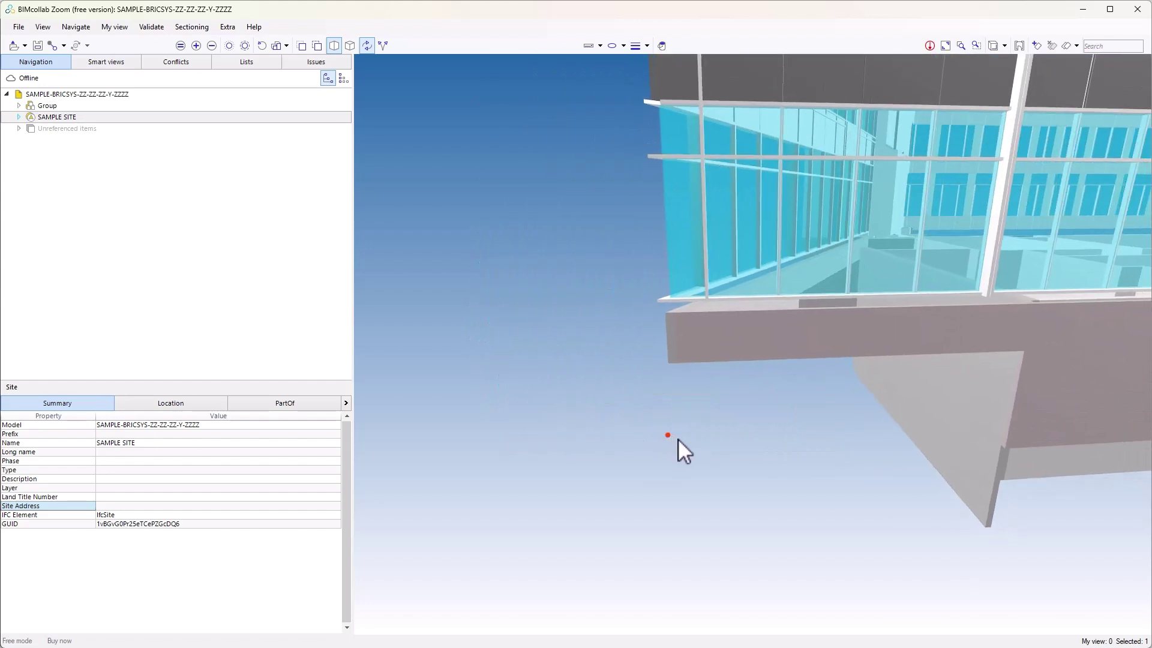
{"action": "left_click", "coordinate": [106, 95]}
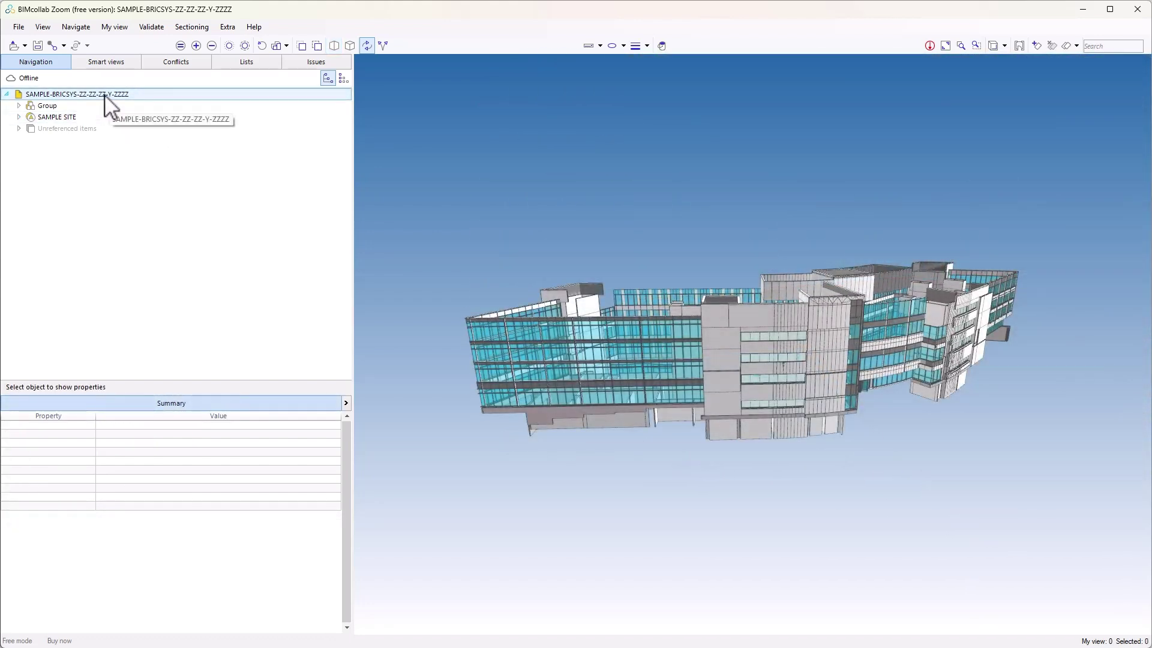
{"action": "left_click", "coordinate": [106, 95]}
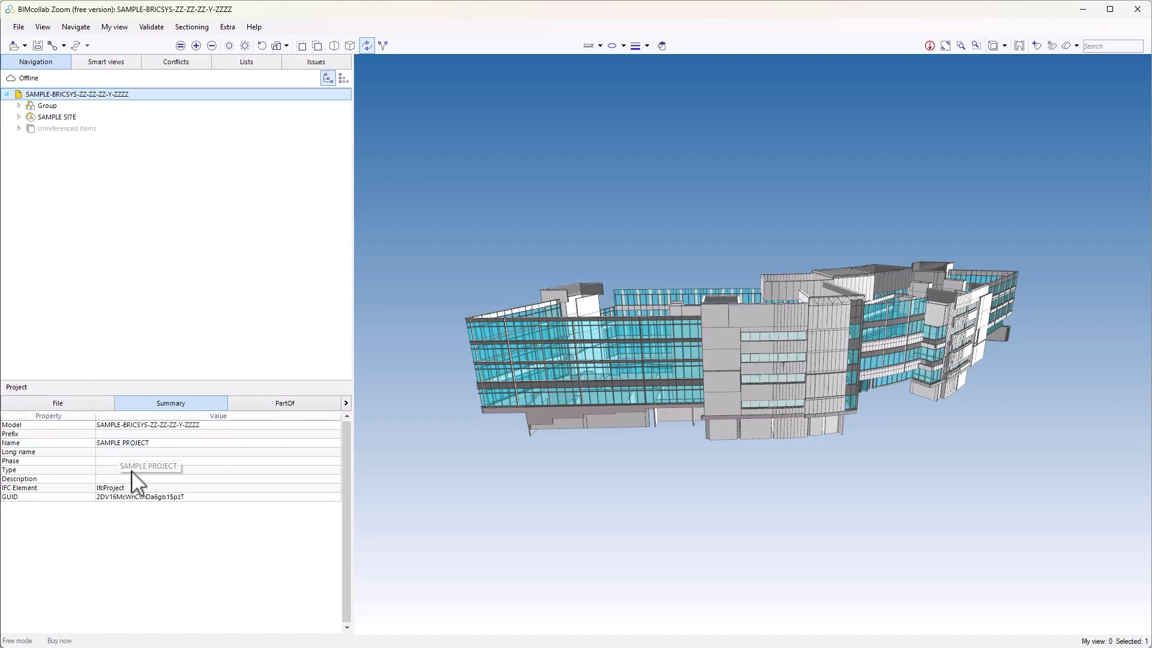
{"action": "left_click", "coordinate": [59, 118]}
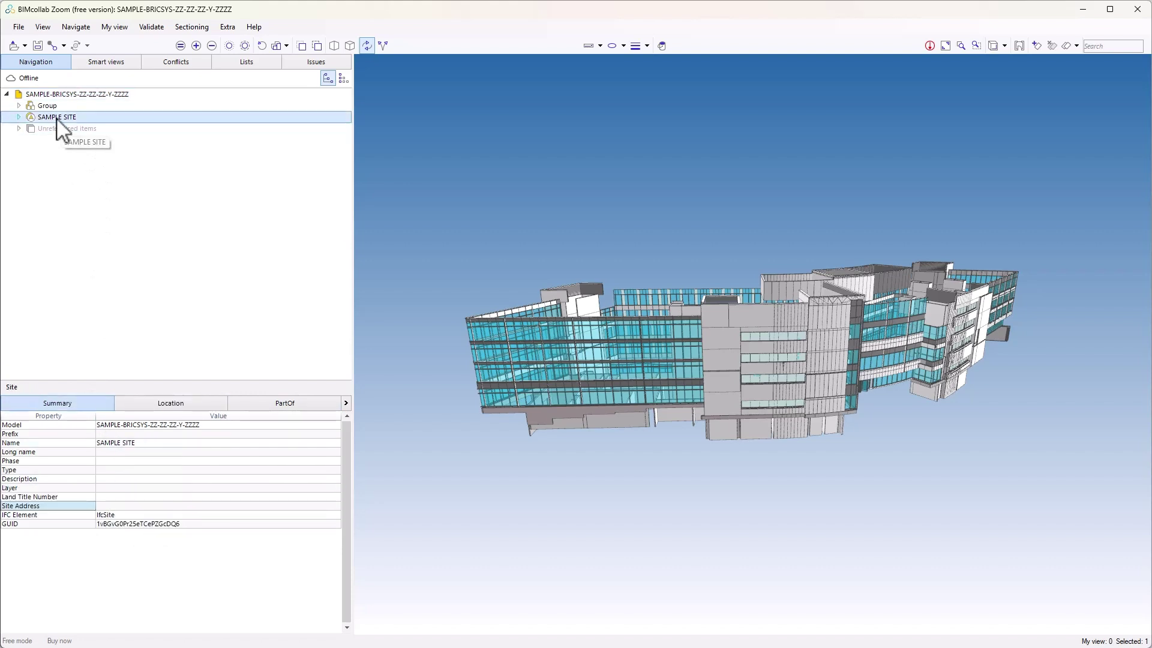